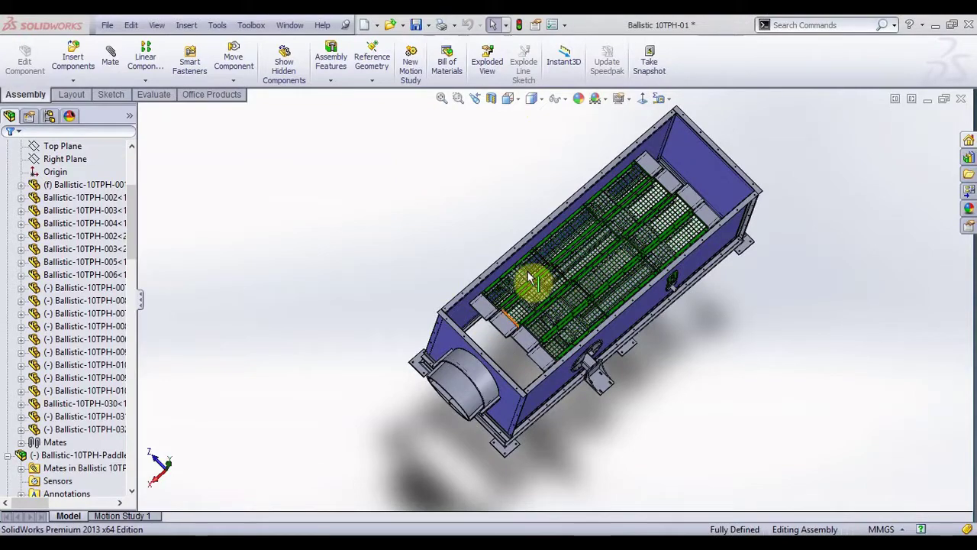
# Orbit the assembly through several oblique angles, ending looking down on the green top screens.
pyautogui.scroll(-3, 532, 280)
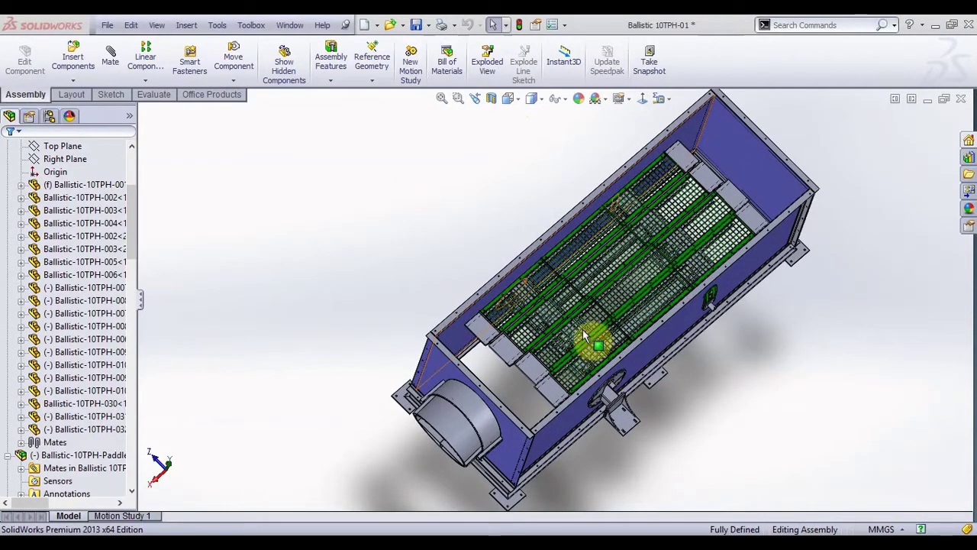
pyautogui.moveTo(562, 290)
pyautogui.mouseDown(button='middle')
pyautogui.moveTo(552, 272)
pyautogui.moveTo(602, 201)
pyautogui.mouseUp(button='middle')
pyautogui.scroll(3, 566, 360)
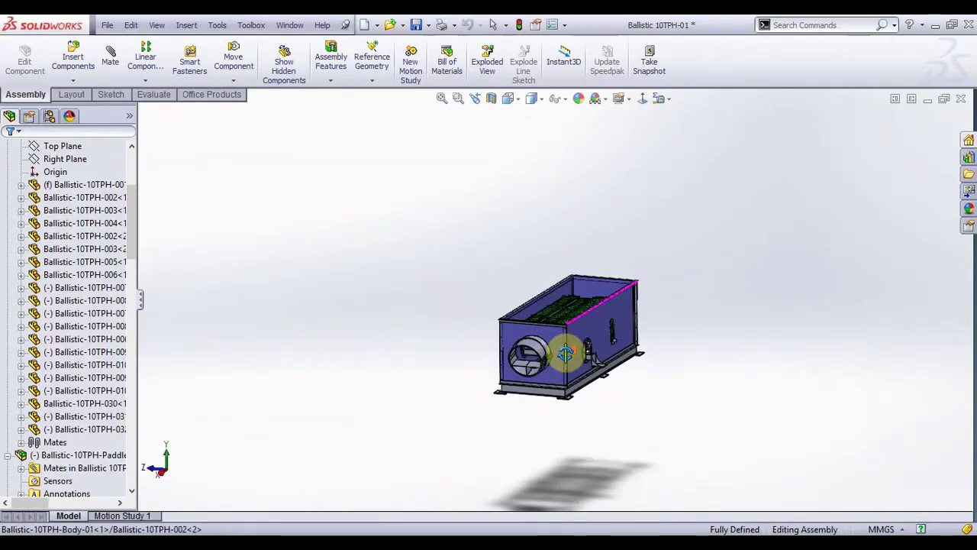
pyautogui.moveTo(565, 355)
pyautogui.mouseDown(button='middle')
pyautogui.moveTo(642, 329)
pyautogui.moveTo(611, 396)
pyautogui.moveTo(582, 419)
pyautogui.mouseUp(button='middle')
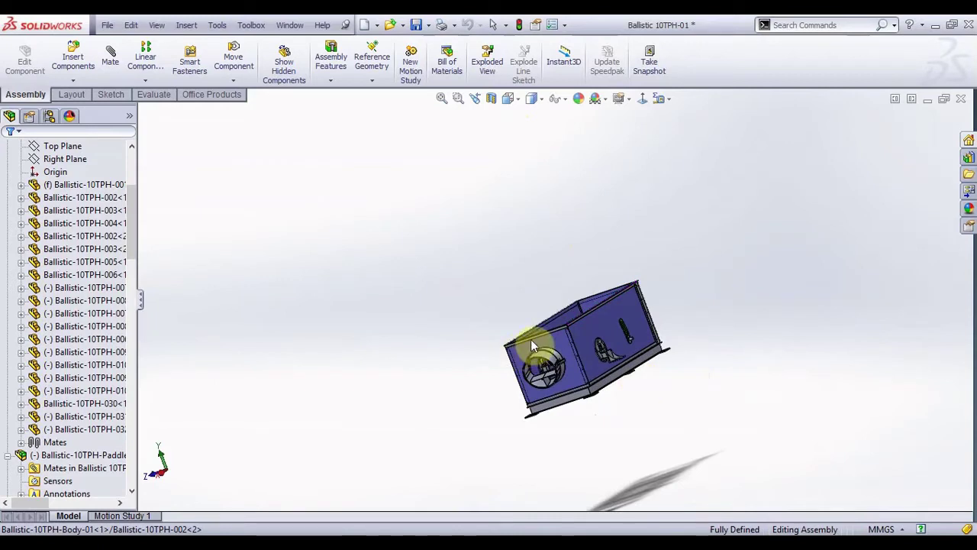
pyautogui.moveTo(574, 338); pyautogui.dragTo(615, 338, button='middle')
pyautogui.scroll(-2, 578, 341)
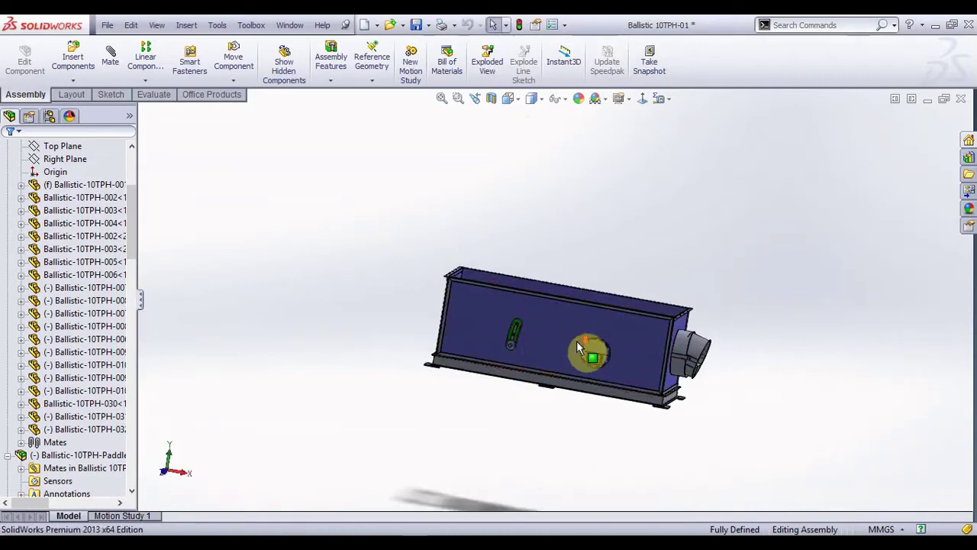
pyautogui.scroll(-3, 572, 334)
pyautogui.scroll(-3, 567, 332)
pyautogui.scroll(-2, 569, 336)
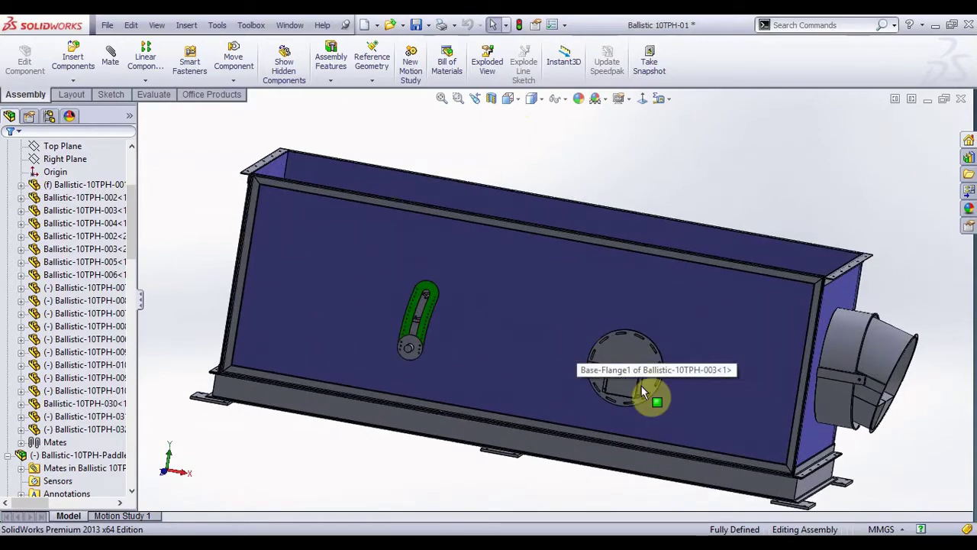
pyautogui.moveTo(644, 391)
pyautogui.mouseDown(button='middle')
pyautogui.moveTo(657, 394)
pyautogui.moveTo(639, 399)
pyautogui.moveTo(631, 438)
pyautogui.moveTo(631, 339)
pyautogui.mouseUp(button='middle')
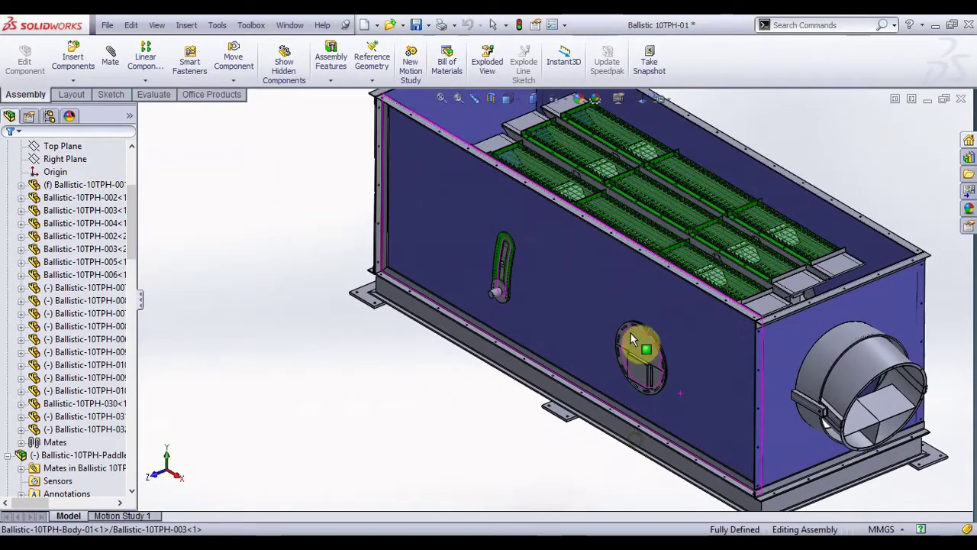
pyautogui.scroll(2, 650, 248)
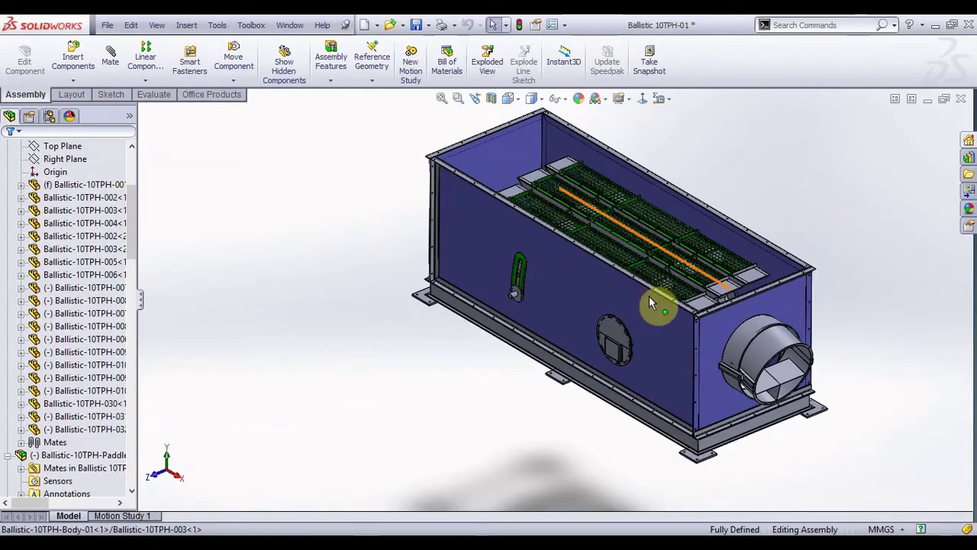
pyautogui.moveTo(650, 303)
pyautogui.mouseDown(button='middle')
pyautogui.moveTo(649, 316)
pyautogui.moveTo(662, 255)
pyautogui.mouseUp(button='middle')
# Zoom out from the enclosure and then back in on it.
pyautogui.scroll(-1, 661, 250)
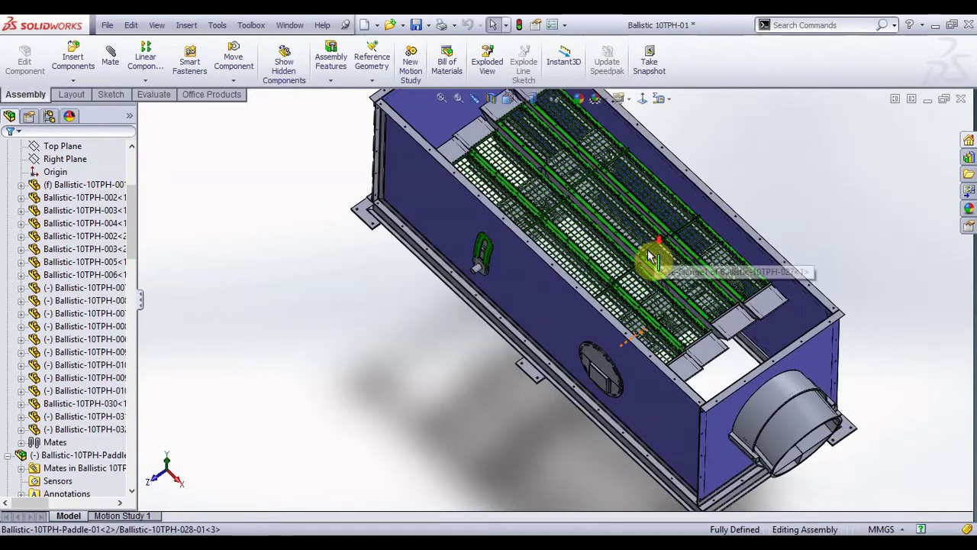
pyautogui.scroll(-2, 647, 258)
pyautogui.scroll(-2, 647, 258)
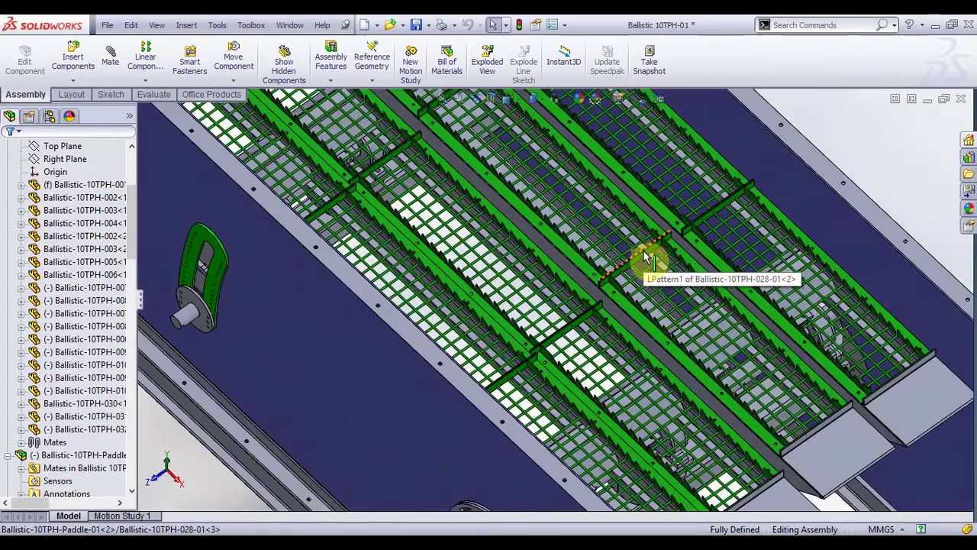
pyautogui.scroll(-1, 502, 257)
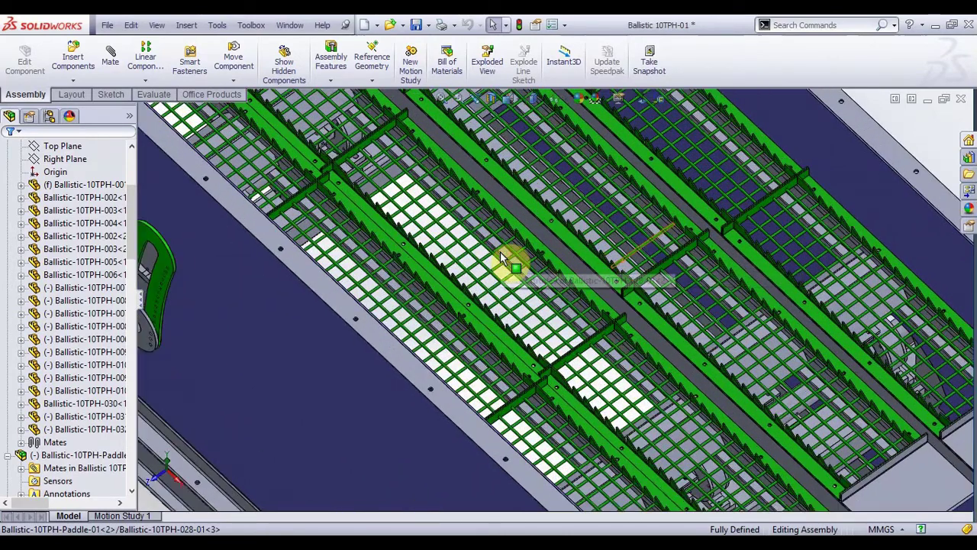
pyautogui.scroll(-2, 497, 273)
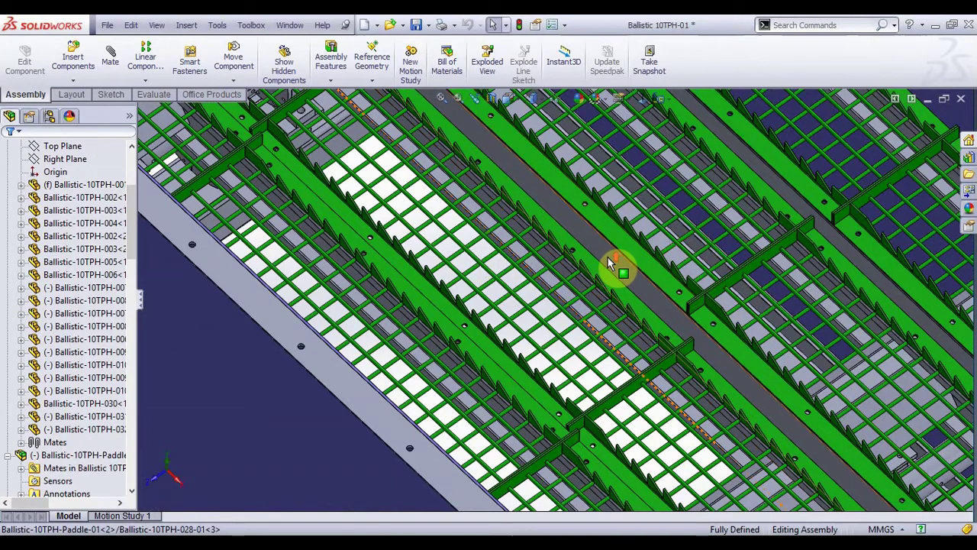
pyautogui.scroll(1, 609, 260)
pyautogui.scroll(1, 609, 259)
pyautogui.scroll(1, 611, 260)
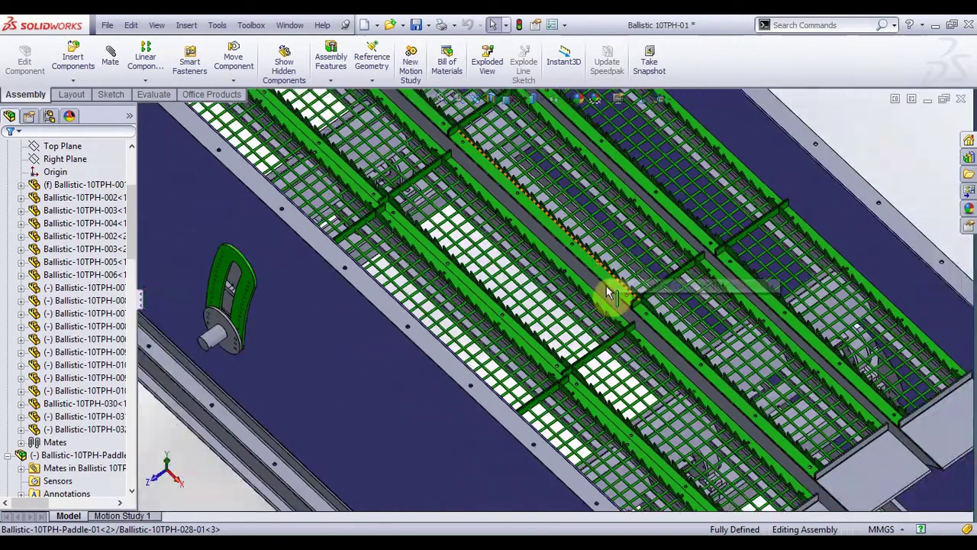
pyautogui.scroll(1, 608, 290)
pyautogui.scroll(1, 565, 307)
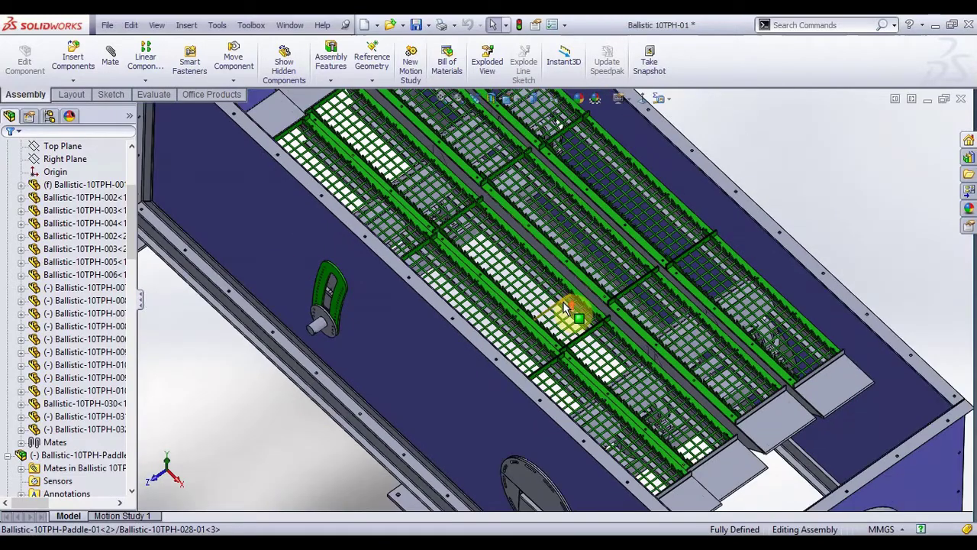
pyautogui.scroll(1, 565, 305)
pyautogui.scroll(1, 564, 307)
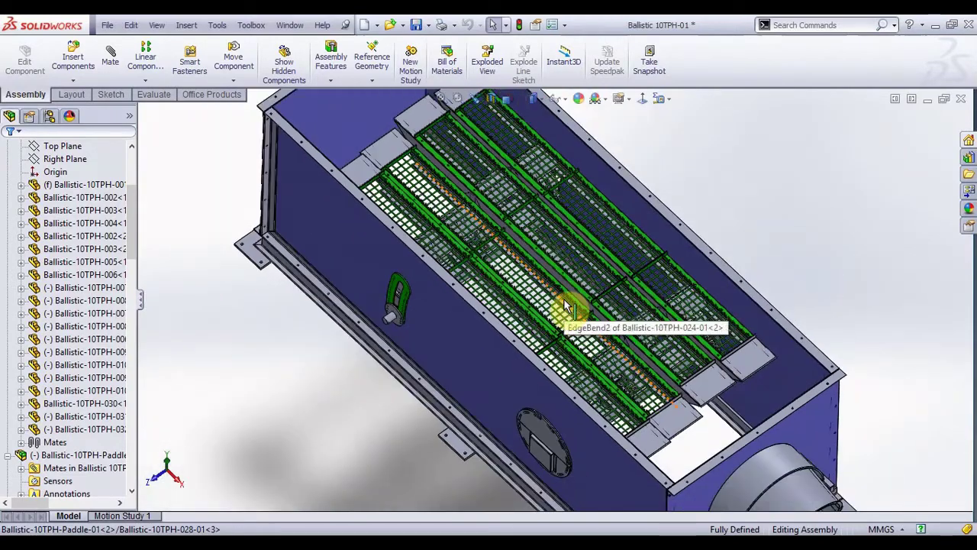
# Turn the view normal to the Ballistic-10TPH-003 wall panel and hide that panel.
pyautogui.click(497, 381)
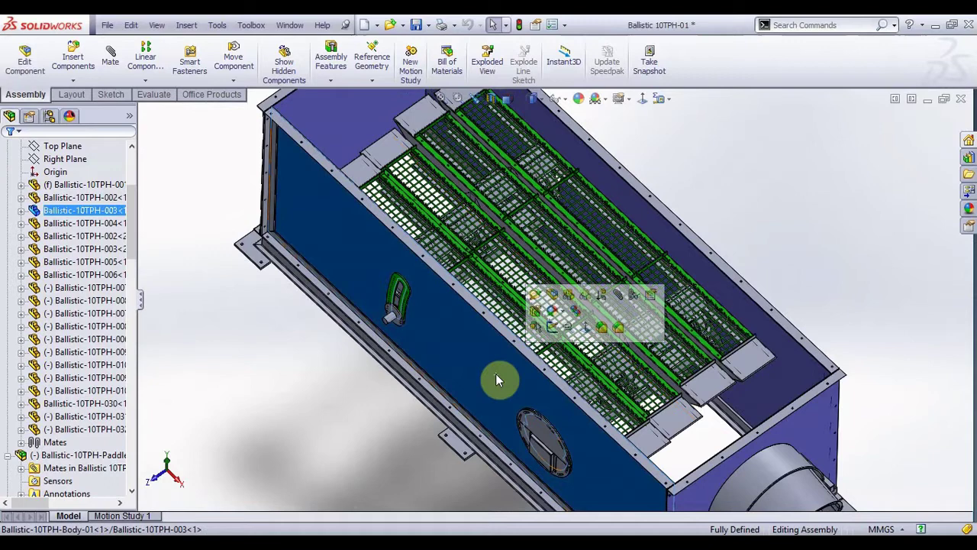
pyautogui.click(580, 339)
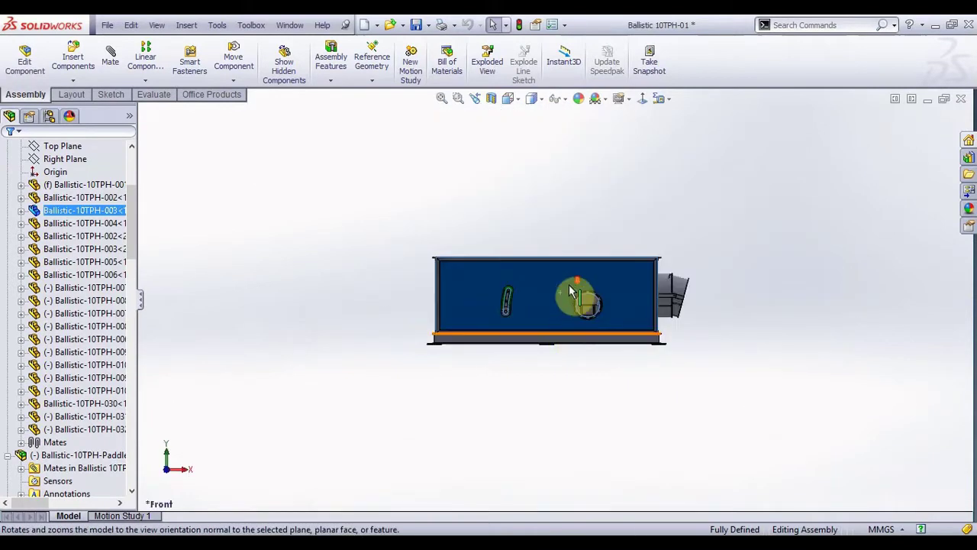
pyautogui.scroll(-3, 571, 290)
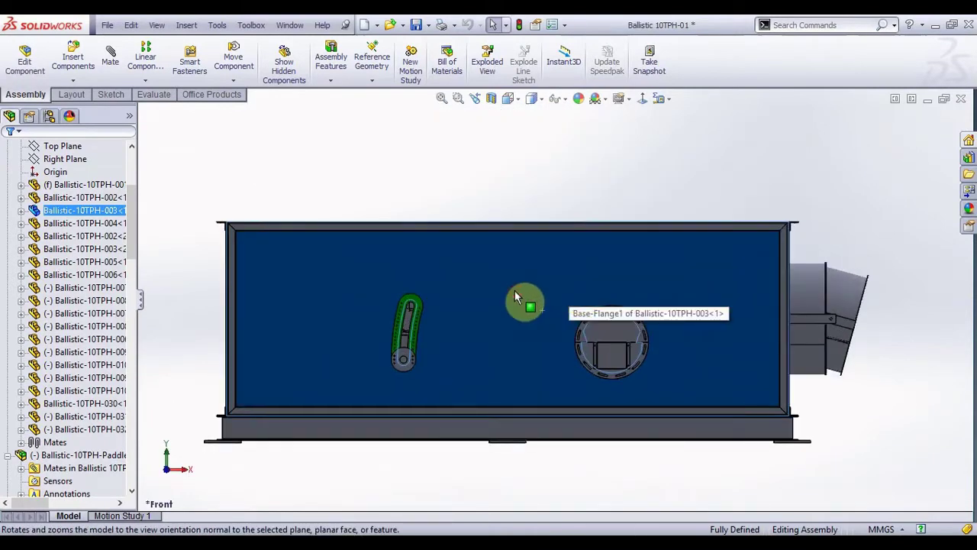
pyautogui.click(514, 290)
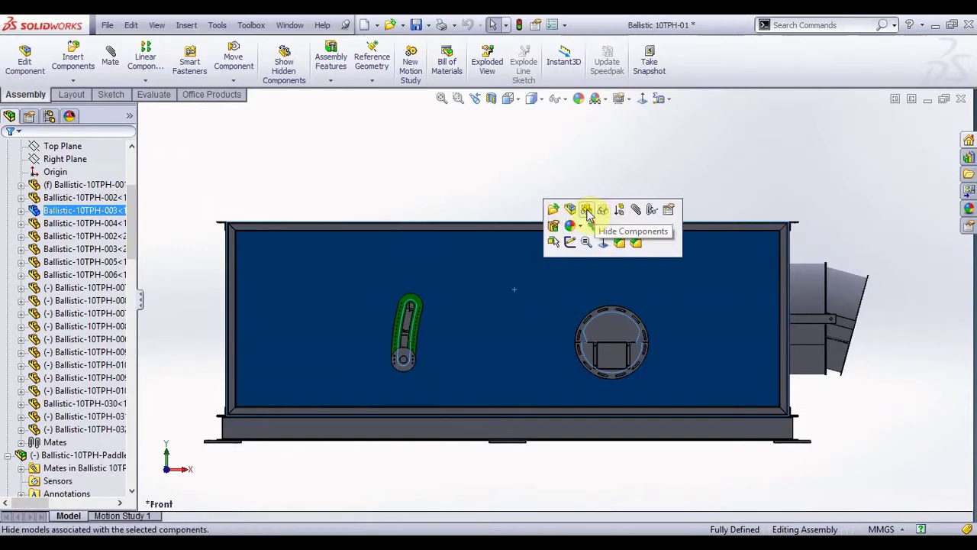
pyautogui.click(586, 211)
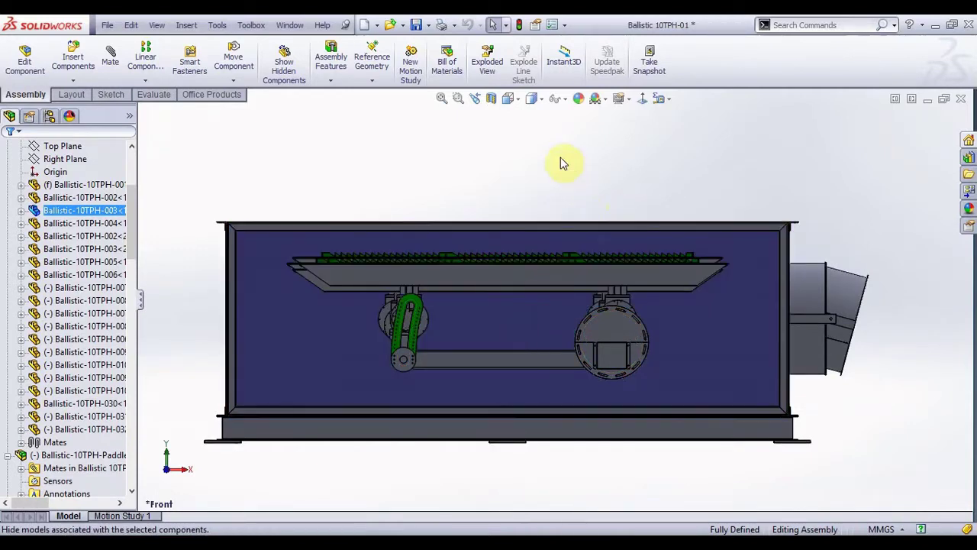
# Orbit from the flat front view to an angled view showing the top conveyor.
pyautogui.scroll(-3, 441, 307)
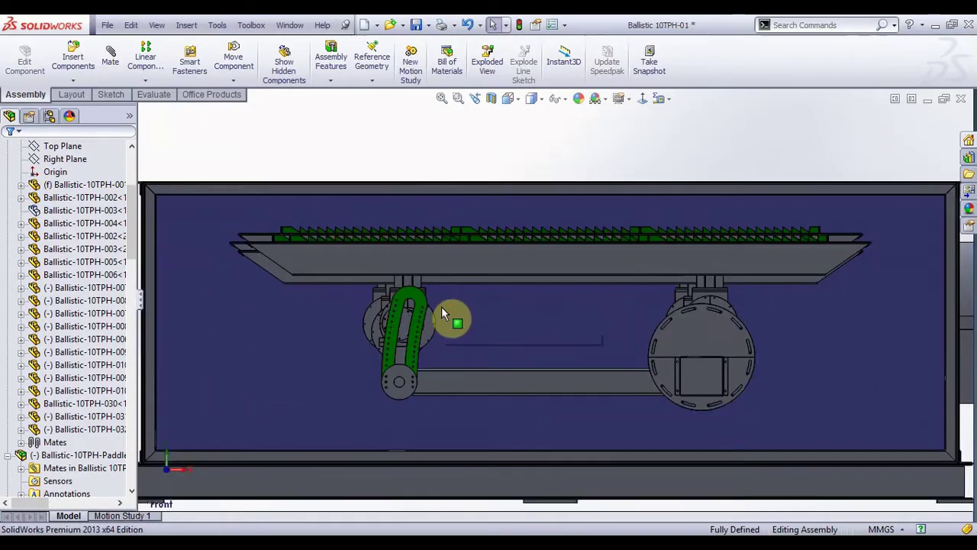
pyautogui.scroll(-1, 444, 305)
pyautogui.moveTo(444, 302)
pyautogui.mouseDown(button='middle')
pyautogui.moveTo(464, 290)
pyautogui.moveTo(476, 296)
pyautogui.mouseUp(button='middle')
pyautogui.scroll(2, 476, 296)
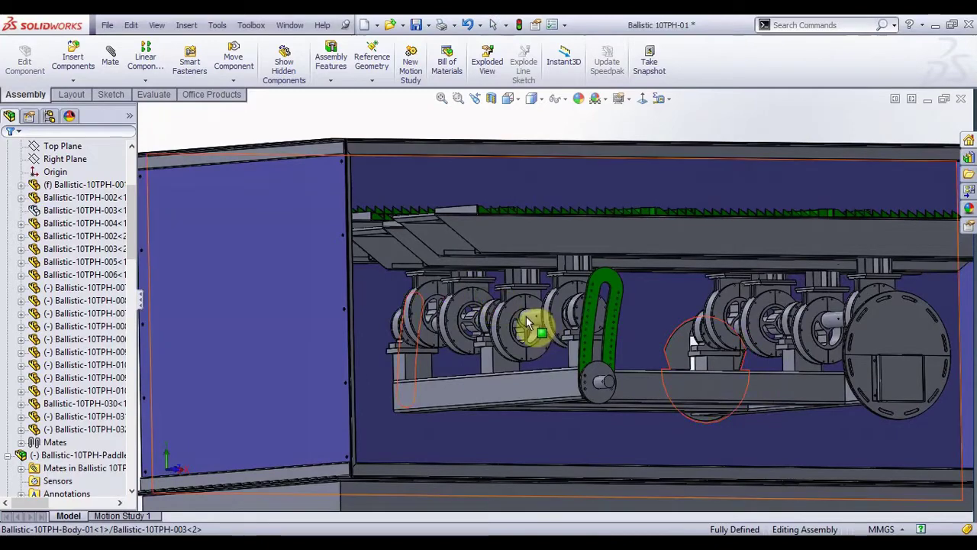
pyautogui.scroll(1, 527, 317)
pyautogui.scroll(-2, 527, 317)
pyautogui.scroll(-1, 530, 316)
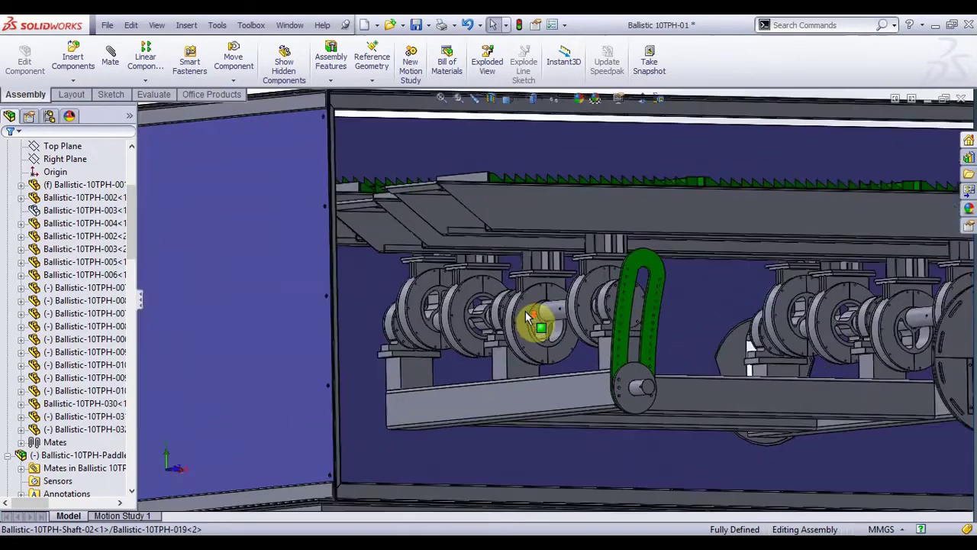
pyautogui.scroll(-1, 533, 315)
pyautogui.moveTo(577, 317)
pyautogui.mouseDown(button='middle')
pyautogui.moveTo(585, 301)
pyautogui.moveTo(585, 327)
pyautogui.moveTo(562, 316)
pyautogui.moveTo(584, 313)
pyautogui.moveTo(567, 275)
pyautogui.moveTo(593, 334)
pyautogui.moveTo(563, 331)
pyautogui.moveTo(573, 336)
pyautogui.mouseUp(button='middle')
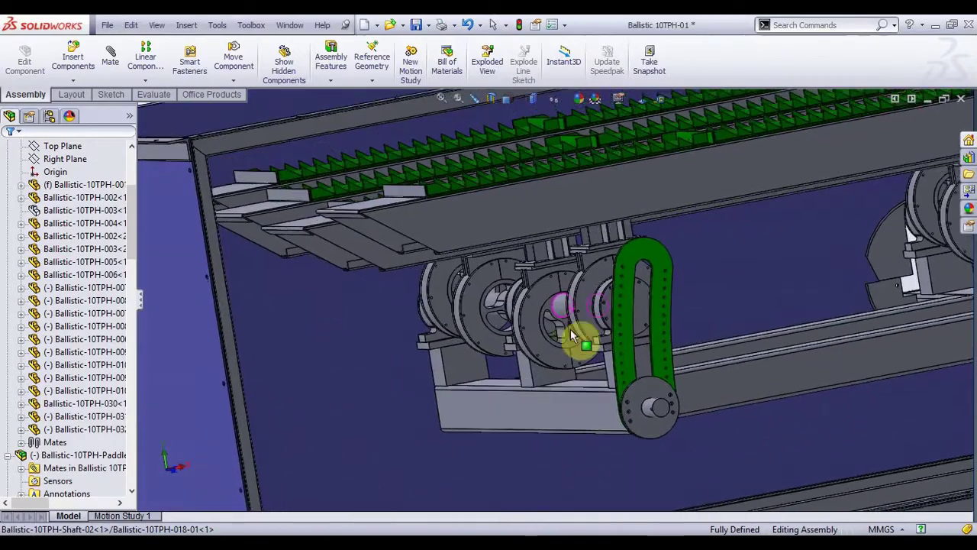
# Swing to a low side-on view and zoom in on the Ballistic-10TPH-019 and -021 shaft flanges.
pyautogui.scroll(2, 729, 299)
pyautogui.scroll(2, 767, 267)
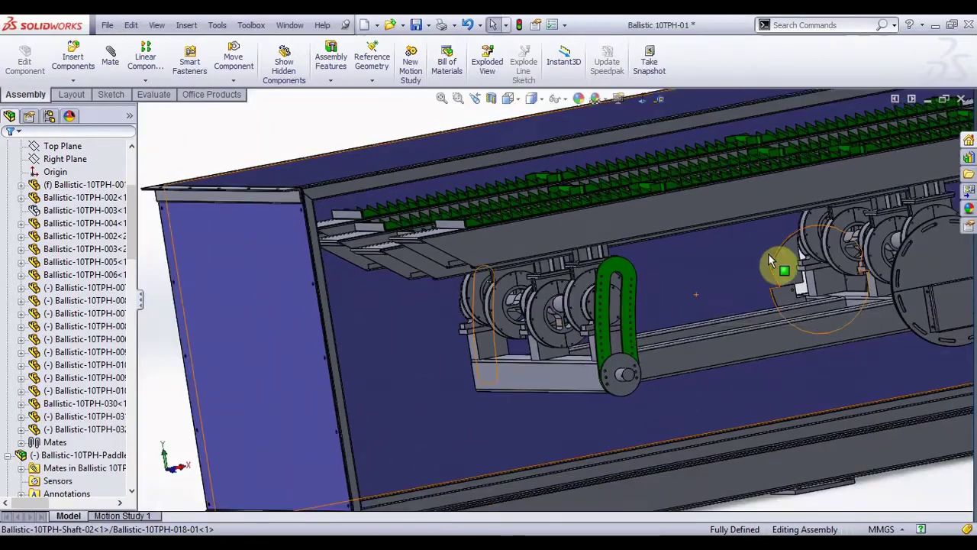
pyautogui.moveTo(863, 222)
pyautogui.mouseDown(button='middle')
pyautogui.moveTo(863, 200)
pyautogui.moveTo(842, 218)
pyautogui.moveTo(748, 225)
pyautogui.moveTo(761, 243)
pyautogui.mouseUp(button='middle')
pyautogui.scroll(-1, 762, 240)
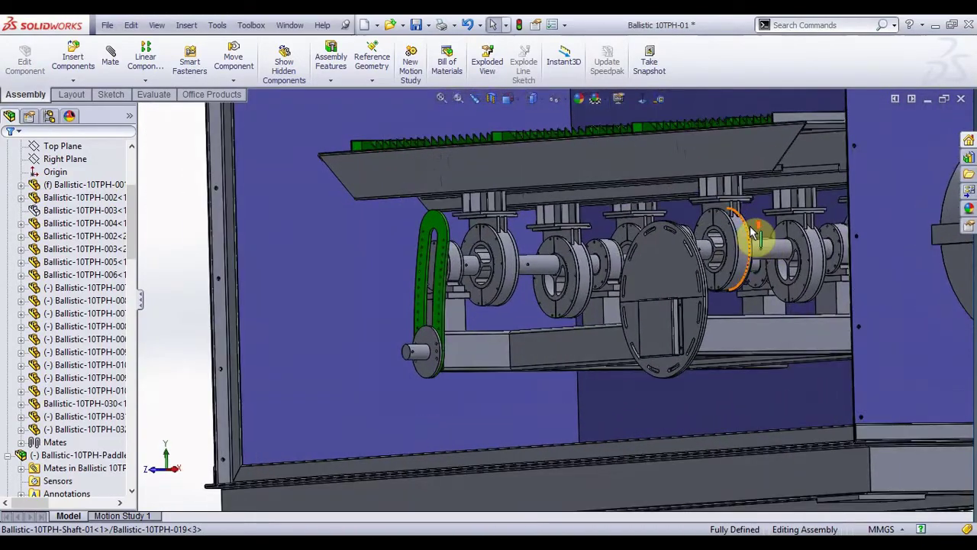
pyautogui.scroll(-1, 753, 235)
pyautogui.scroll(-1, 755, 244)
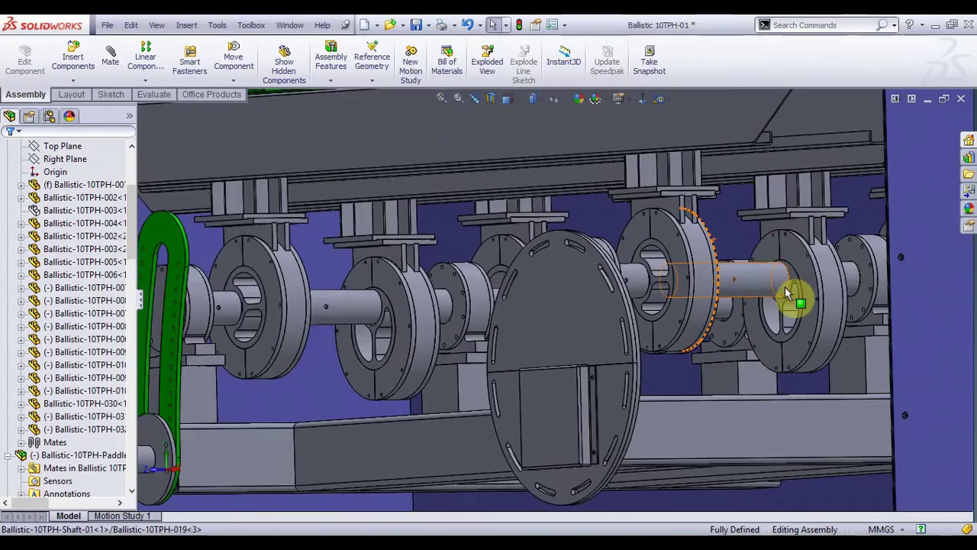
pyautogui.scroll(-1, 788, 292)
pyautogui.scroll(-1, 787, 289)
pyautogui.scroll(-1, 786, 287)
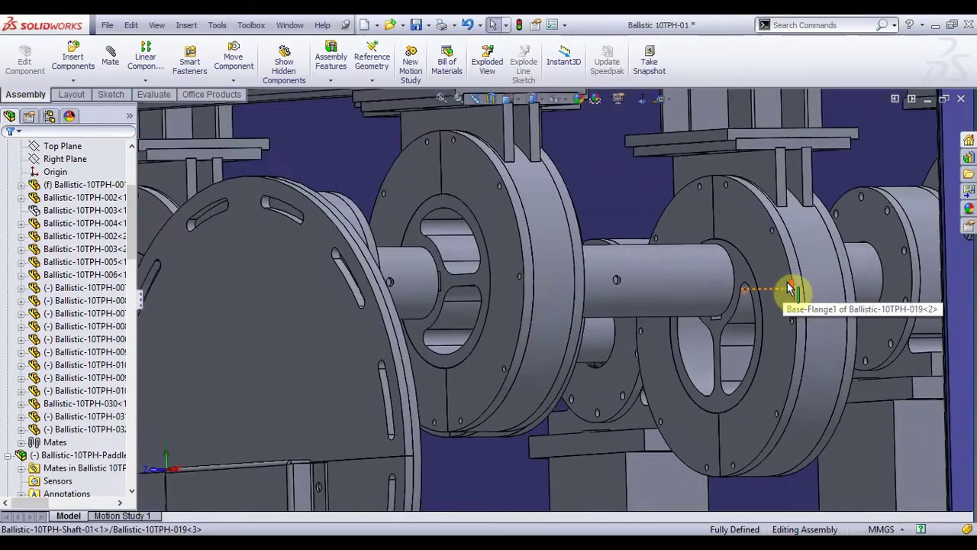
pyautogui.scroll(-1, 790, 287)
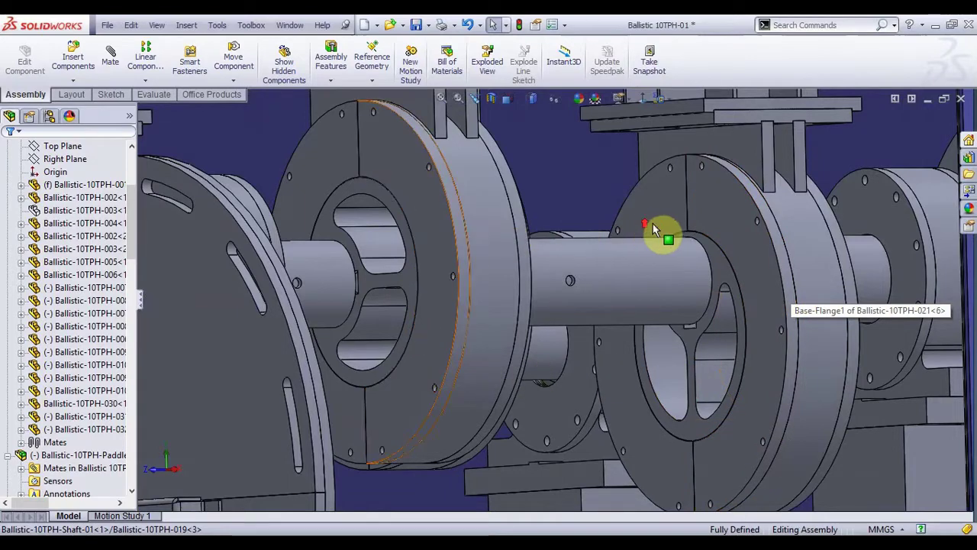
pyautogui.scroll(1, 691, 255)
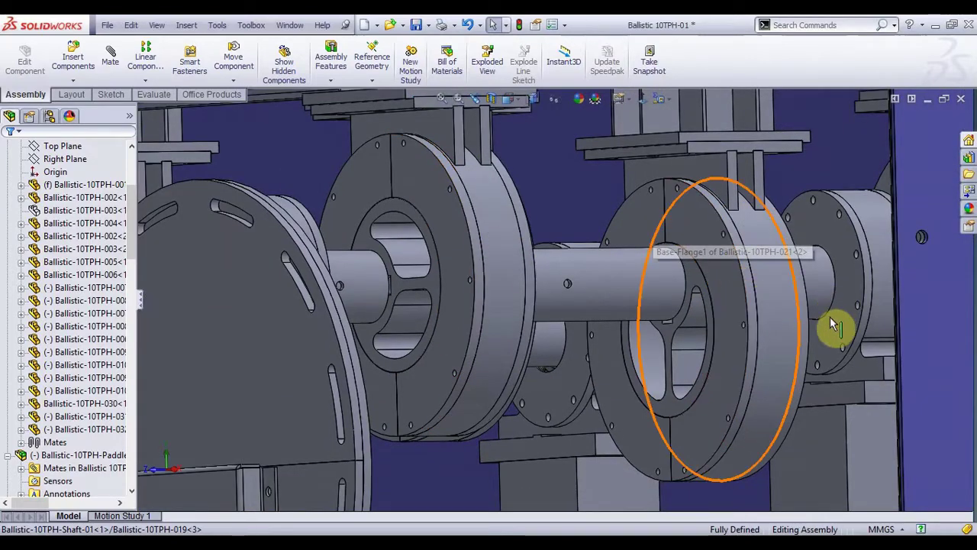
# Hide flanges Ballistic-10TPH-021 and Ballistic-10TPH-016 to expose the 6036_M roller bearings.
pyautogui.click(731, 316)
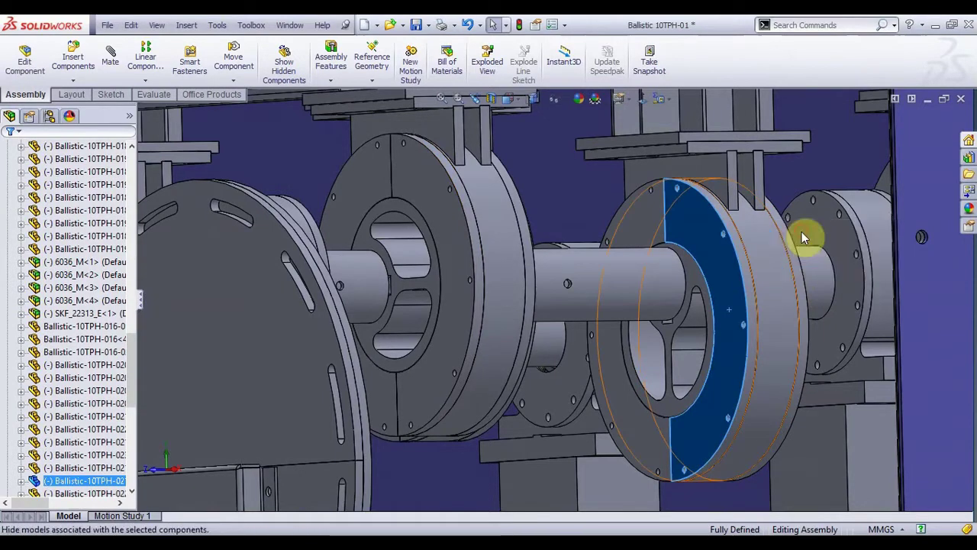
pyautogui.click(752, 286)
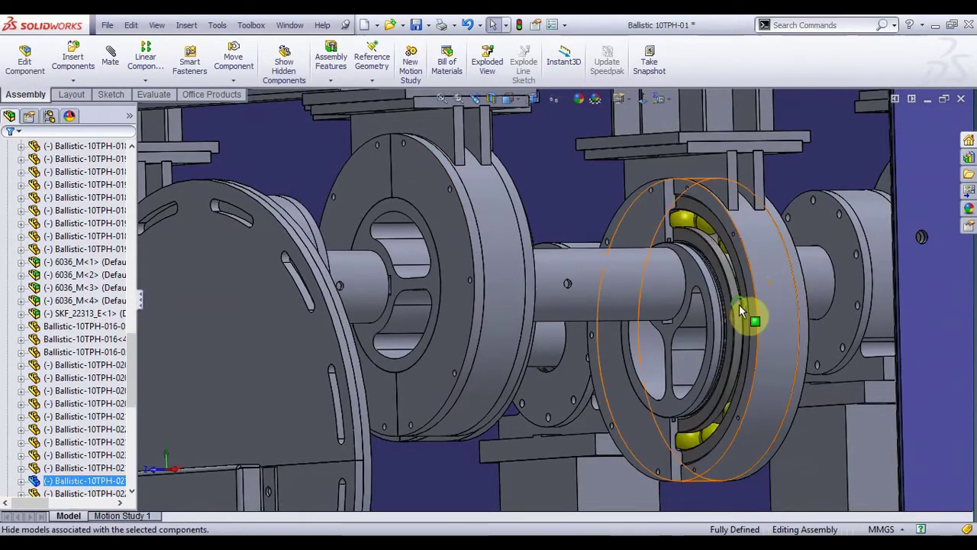
pyautogui.moveTo(764, 316)
pyautogui.mouseDown(button='middle')
pyautogui.moveTo(752, 305)
pyautogui.moveTo(763, 292)
pyautogui.moveTo(752, 292)
pyautogui.mouseUp(button='middle')
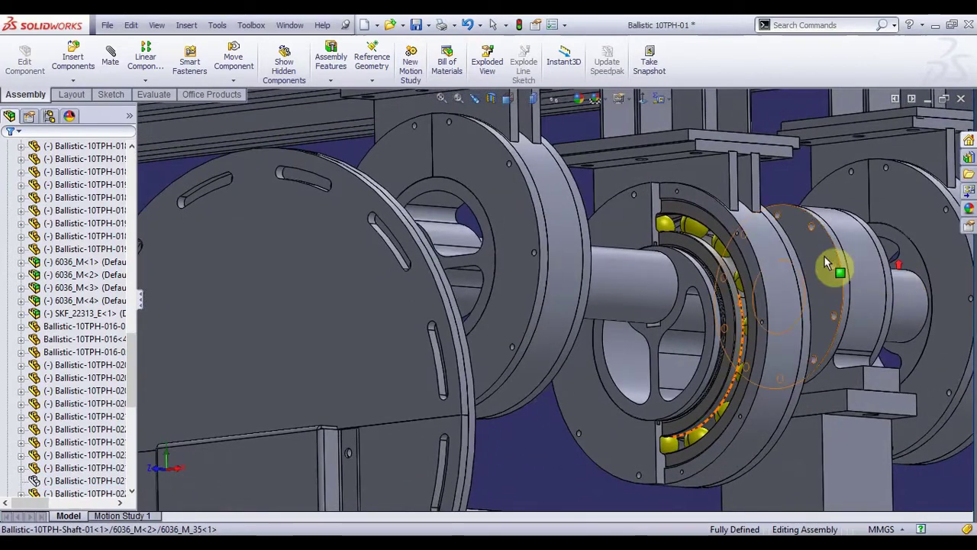
pyautogui.moveTo(894, 262); pyautogui.dragTo(890, 262, button='middle')
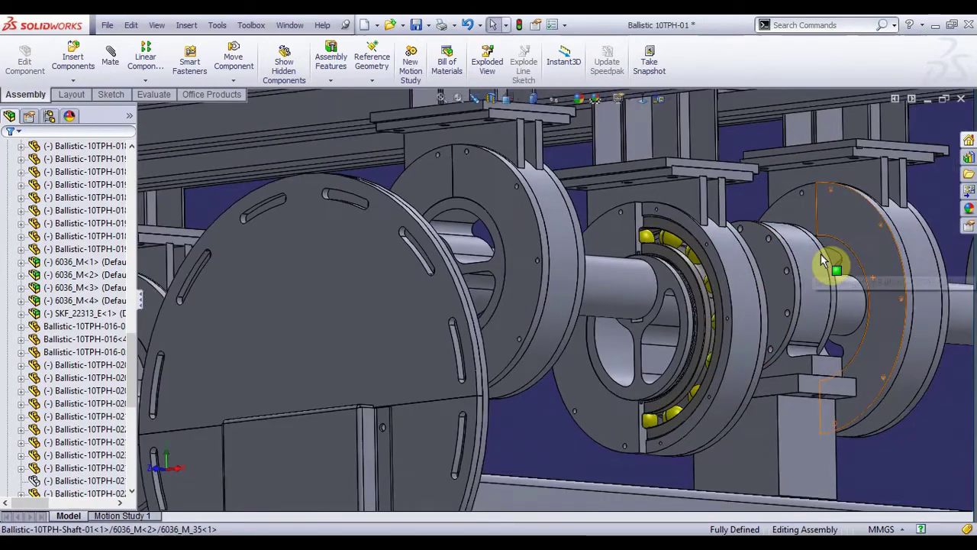
pyautogui.click(779, 282)
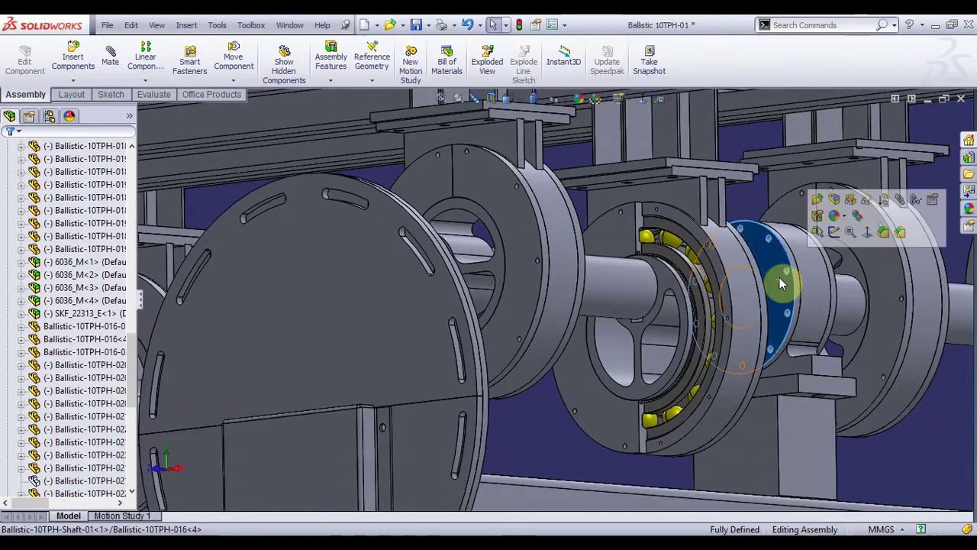
pyautogui.click(854, 200)
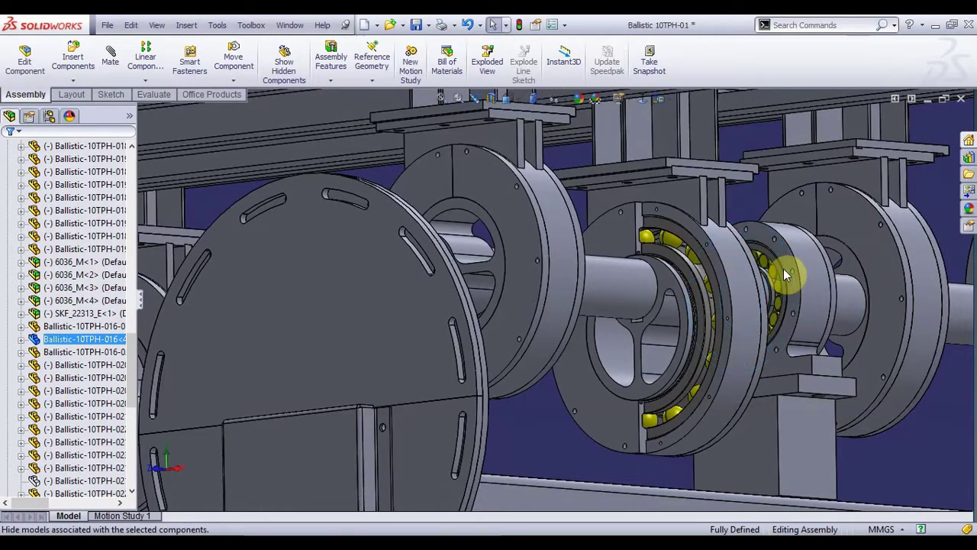
# Clear the selection and zoom and orbit around the exposed bearing housing.
pyautogui.press('Escape')
pyautogui.scroll(-3, 778, 278)
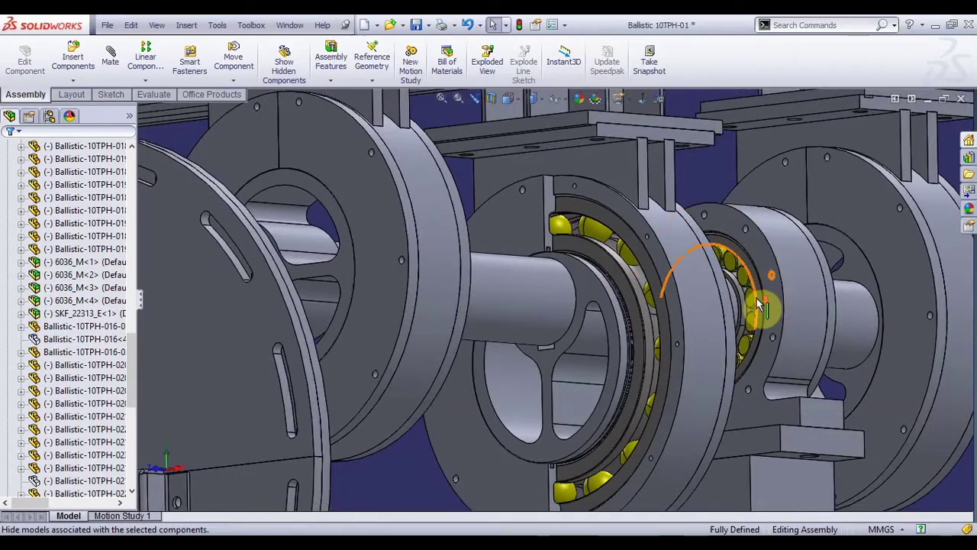
pyautogui.scroll(-2, 758, 305)
pyautogui.scroll(-2, 764, 288)
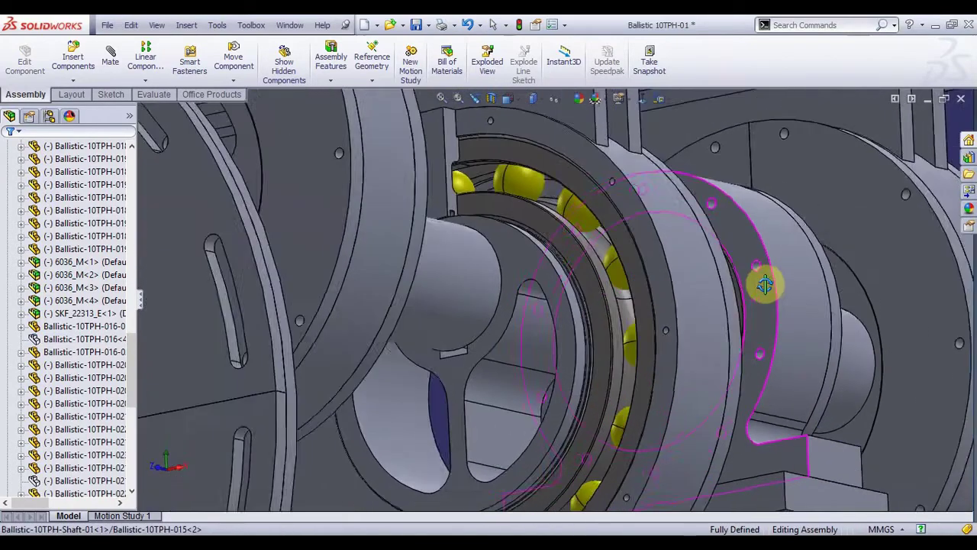
pyautogui.moveTo(764, 285); pyautogui.dragTo(742, 301, button='middle')
pyautogui.scroll(-2, 726, 305)
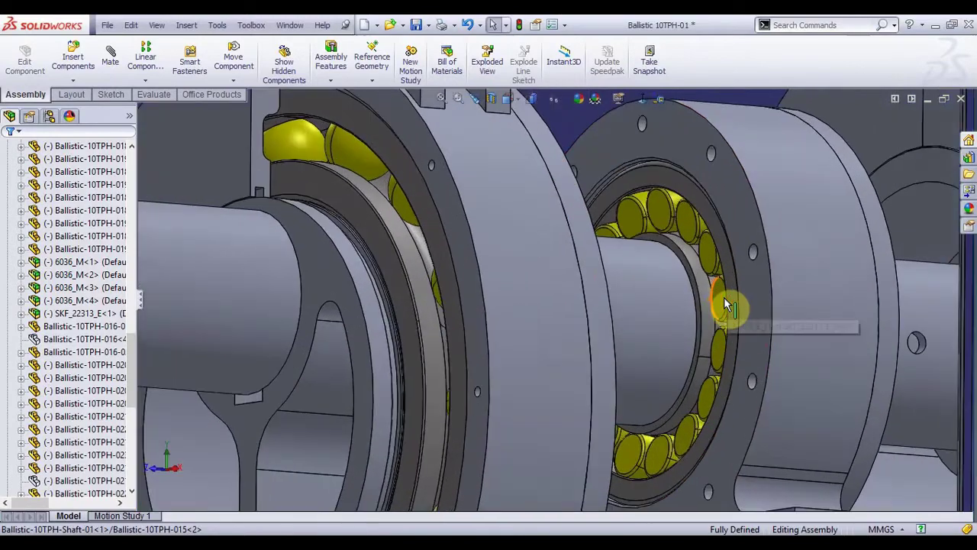
pyautogui.scroll(2, 726, 306)
pyautogui.moveTo(698, 295)
pyautogui.mouseDown(button='middle')
pyautogui.moveTo(452, 248)
pyautogui.moveTo(475, 299)
pyautogui.moveTo(464, 270)
pyautogui.moveTo(476, 234)
pyautogui.moveTo(486, 235)
pyautogui.moveTo(477, 236)
pyautogui.mouseUp(button='middle')
pyautogui.scroll(-2, 457, 250)
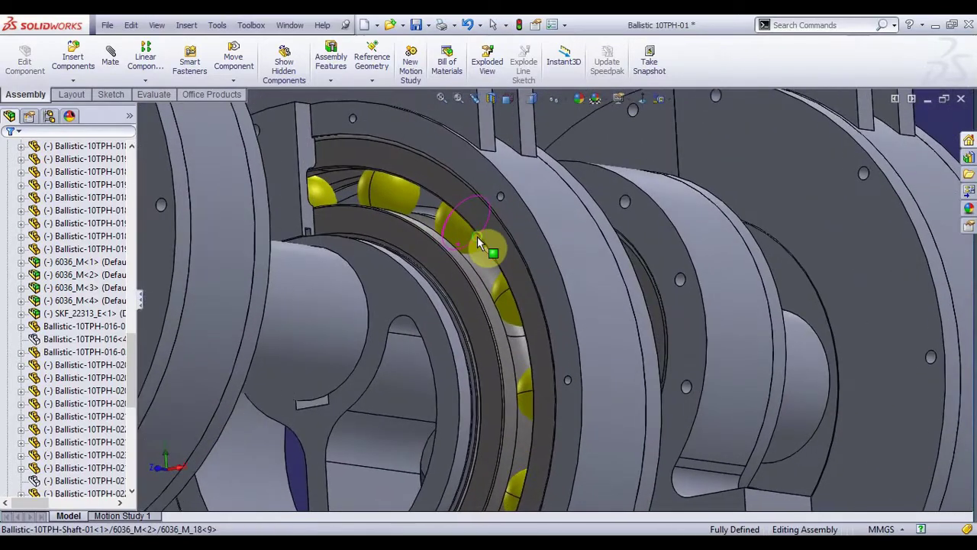
# Recentre the housing, then zoom out to show the full shaft row.
pyautogui.scroll(2, 552, 208)
pyautogui.scroll(2, 661, 186)
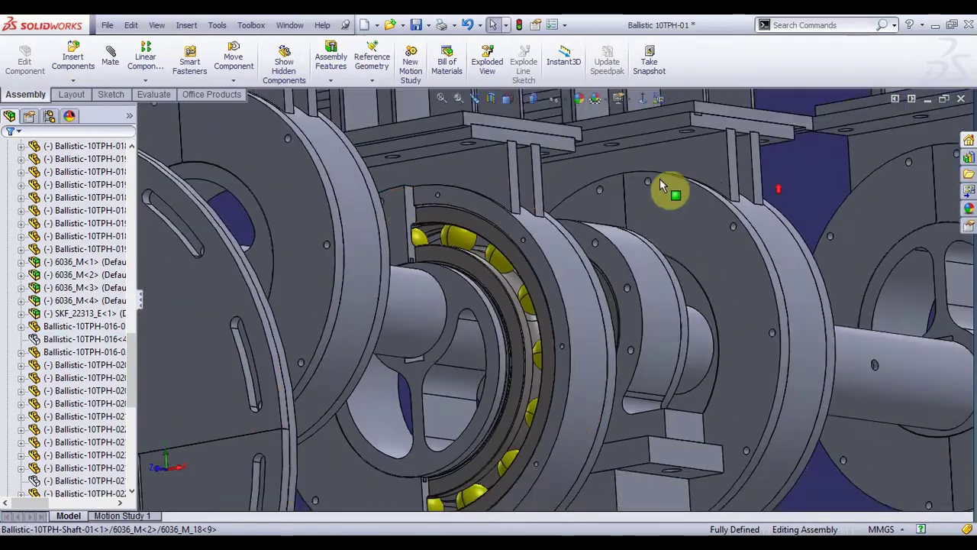
pyautogui.keyDown('ctrl'); pyautogui.moveTo(622, 240); pyautogui.dragTo(616, 233, button='middle'); pyautogui.keyUp('ctrl')
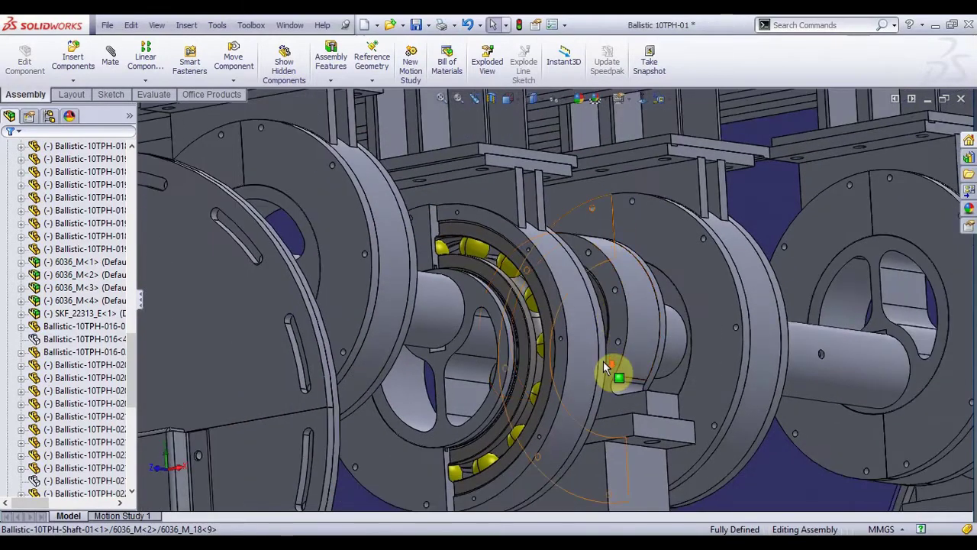
pyautogui.keyDown('ctrl'); pyautogui.moveTo(613, 375); pyautogui.dragTo(606, 367, button='middle'); pyautogui.keyUp('ctrl')
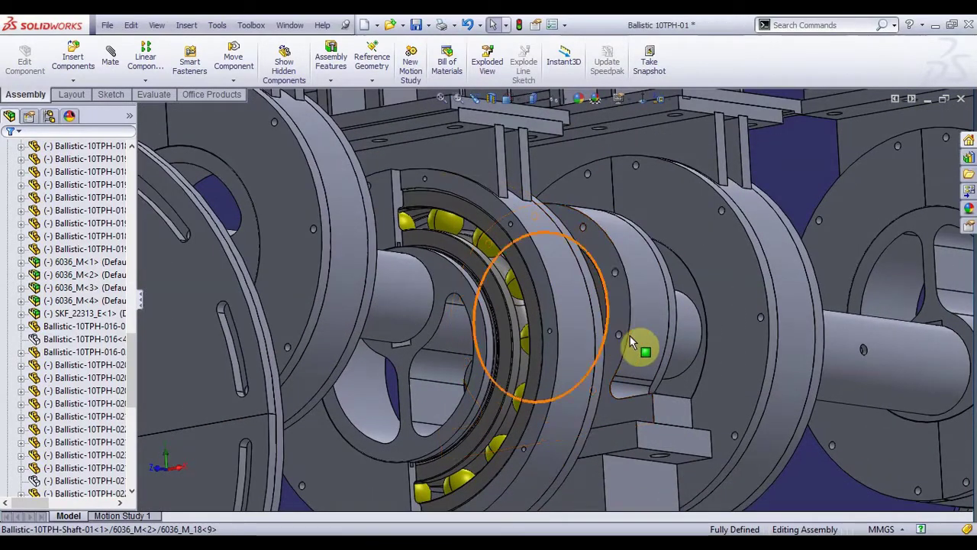
pyautogui.scroll(1, 641, 319)
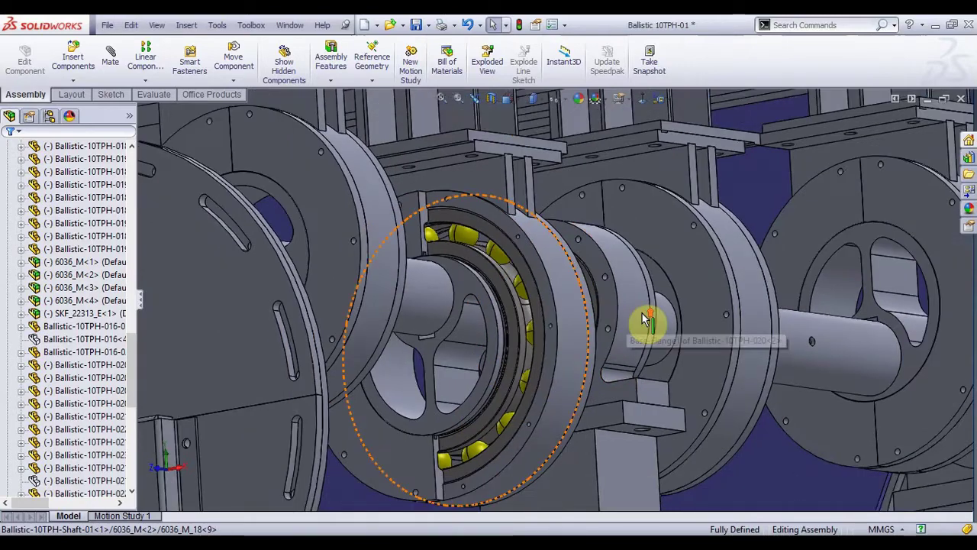
pyautogui.scroll(1, 644, 317)
pyautogui.scroll(2, 643, 314)
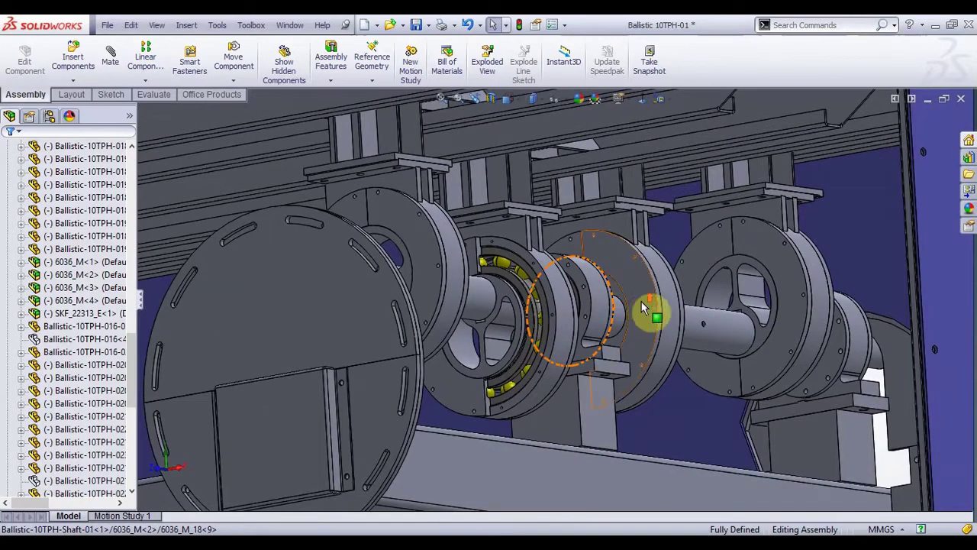
pyautogui.scroll(1, 646, 310)
pyautogui.scroll(1, 646, 311)
pyautogui.scroll(1, 646, 312)
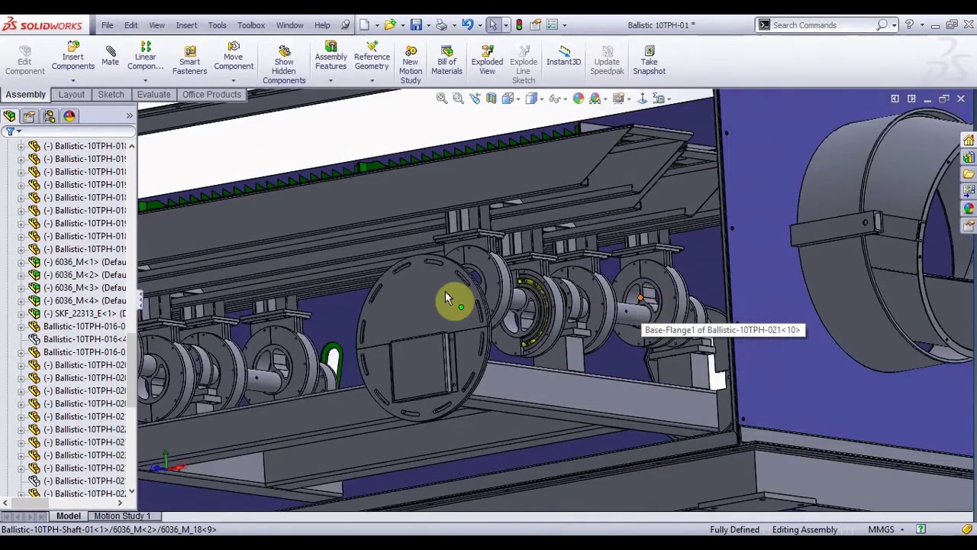
# Show flanges Ballistic-10TPH-016<4> and Ballistic-10TPH-021 again from the FeatureManager tree.
pyautogui.rightClick(76, 343)
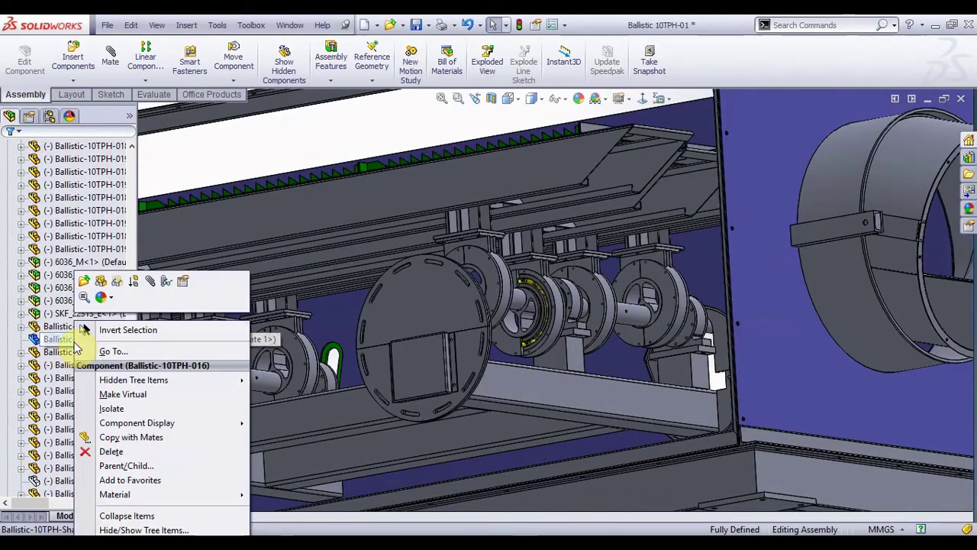
pyautogui.click(104, 282)
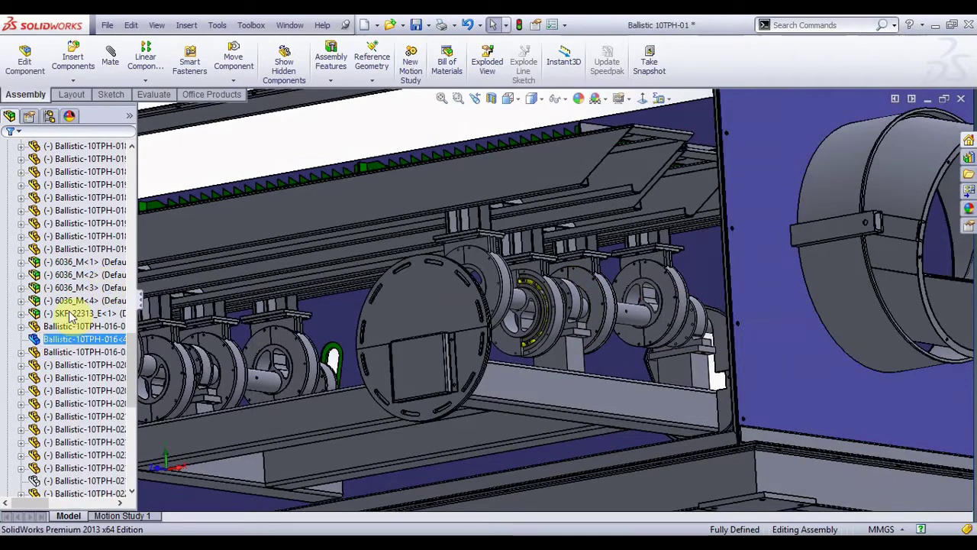
pyautogui.rightClick(67, 479)
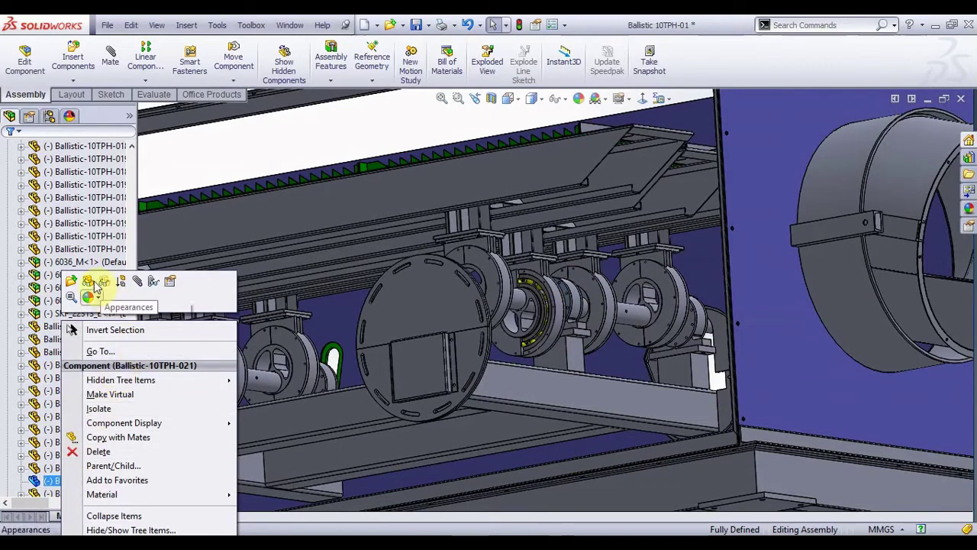
pyautogui.click(90, 283)
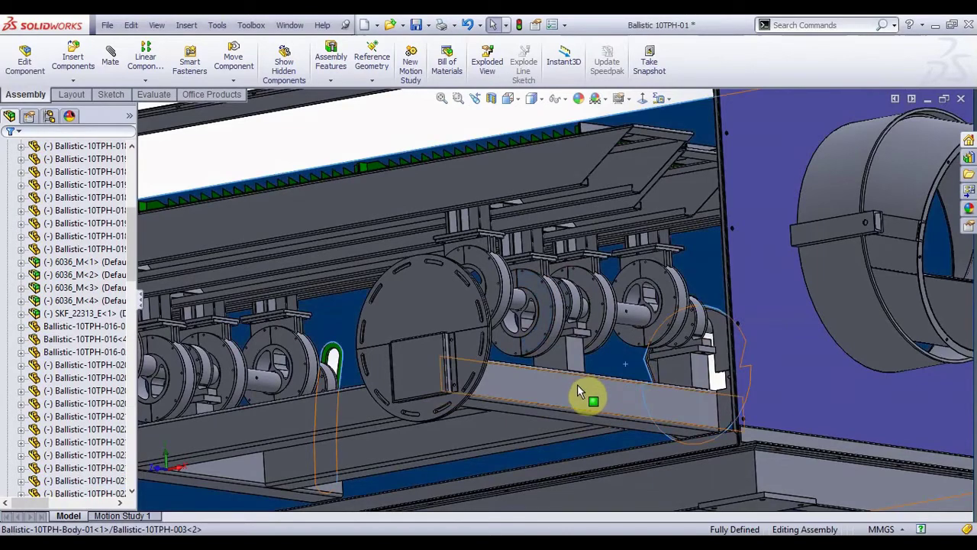
# Select Ballistic-10TPH-003, orbit onto the green paddle beams, pick the tray, then zoom out.
pyautogui.click(553, 261)
pyautogui.scroll(3, 554, 260)
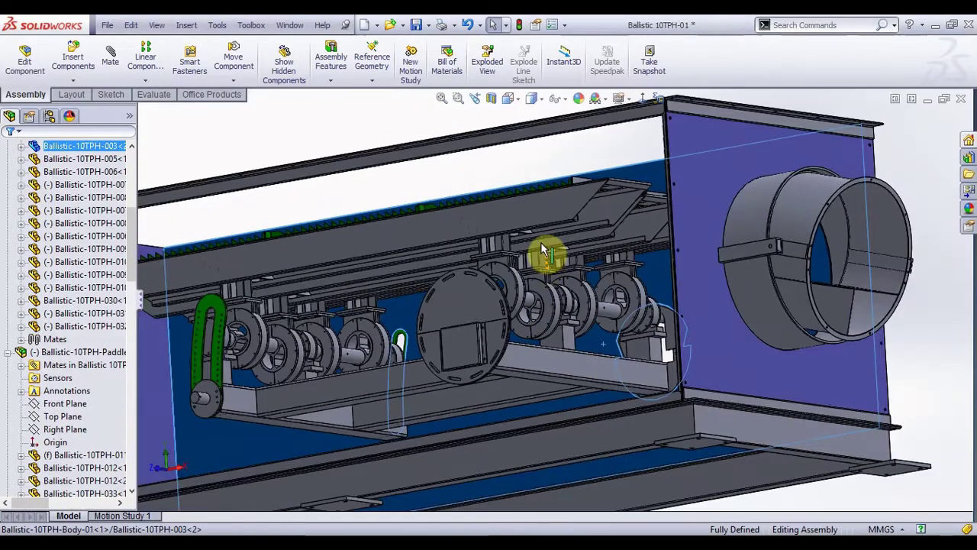
pyautogui.moveTo(552, 258); pyautogui.dragTo(608, 307, button='middle')
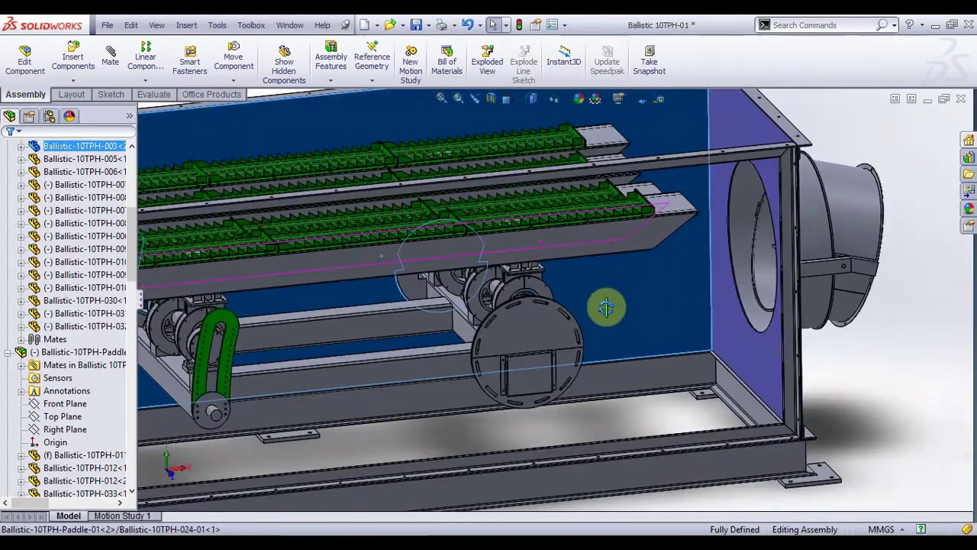
pyautogui.scroll(-3, 493, 241)
pyautogui.scroll(-2, 492, 240)
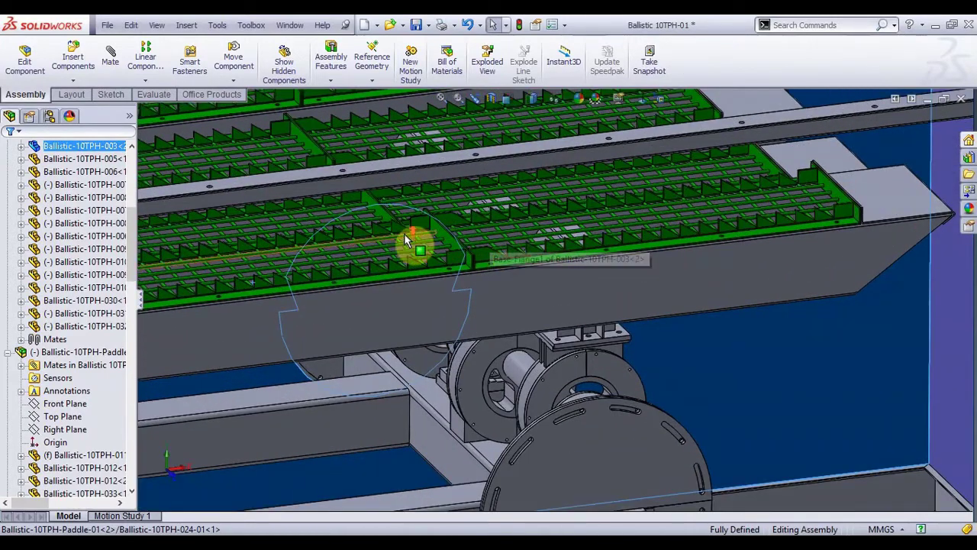
pyautogui.scroll(-2, 403, 234)
pyautogui.moveTo(403, 250)
pyautogui.mouseDown(button='middle')
pyautogui.moveTo(412, 262)
pyautogui.moveTo(442, 253)
pyautogui.moveTo(416, 279)
pyautogui.mouseUp(button='middle')
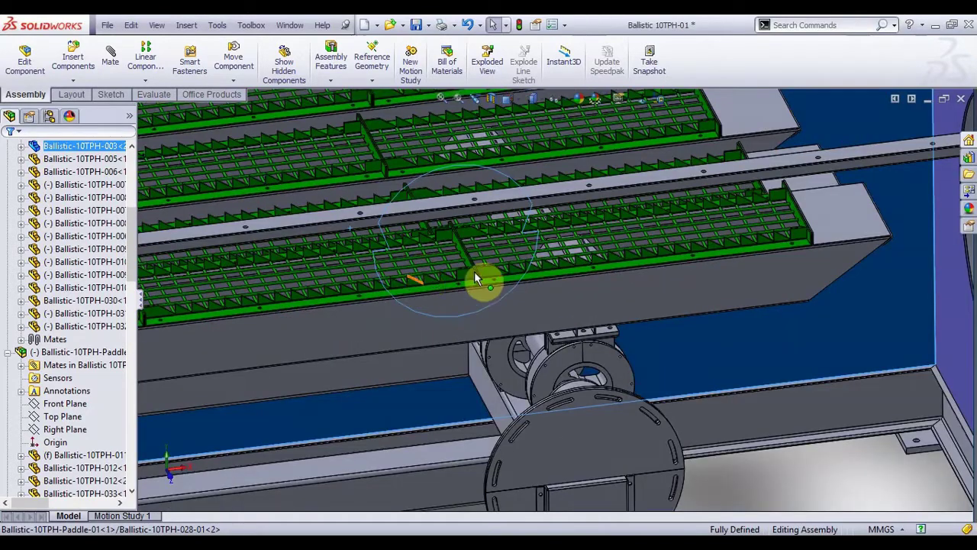
pyautogui.click(433, 331)
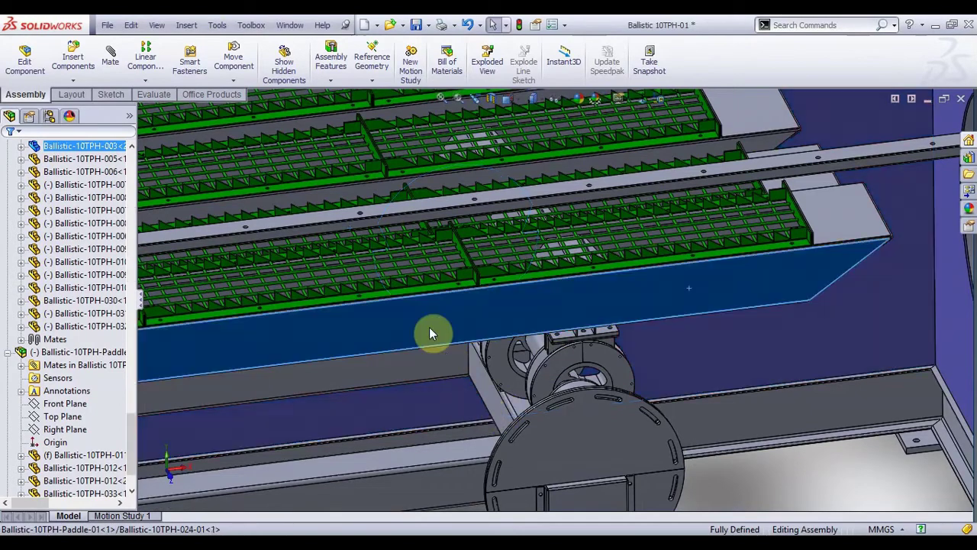
pyautogui.scroll(3, 442, 253)
pyautogui.scroll(3, 442, 247)
# Tilt the enclosure to view from above and zoom in on the rollers and green chain.
pyautogui.scroll(2, 441, 260)
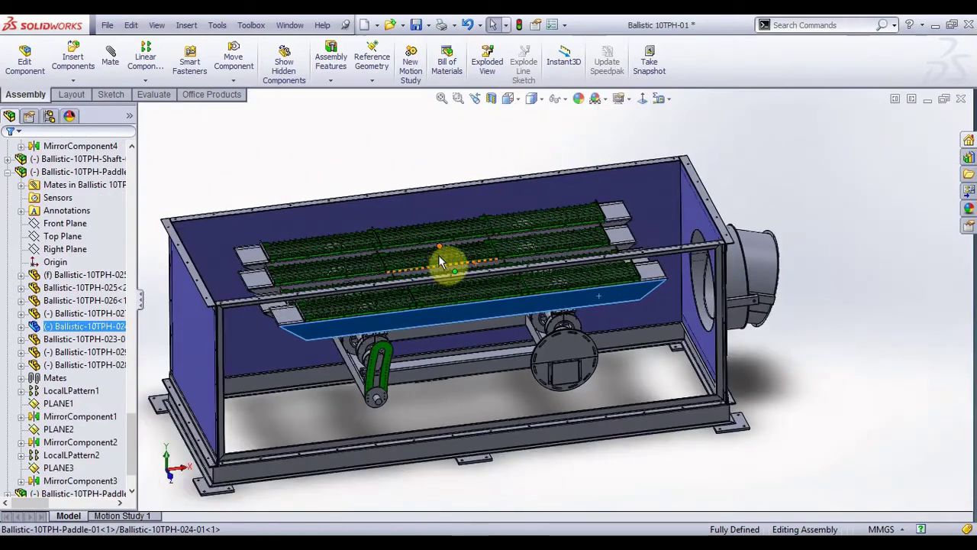
pyautogui.moveTo(454, 275)
pyautogui.mouseDown(button='middle')
pyautogui.moveTo(468, 316)
pyautogui.moveTo(472, 277)
pyautogui.moveTo(453, 262)
pyautogui.moveTo(451, 207)
pyautogui.moveTo(481, 187)
pyautogui.mouseUp(button='middle')
pyautogui.scroll(-3, 428, 300)
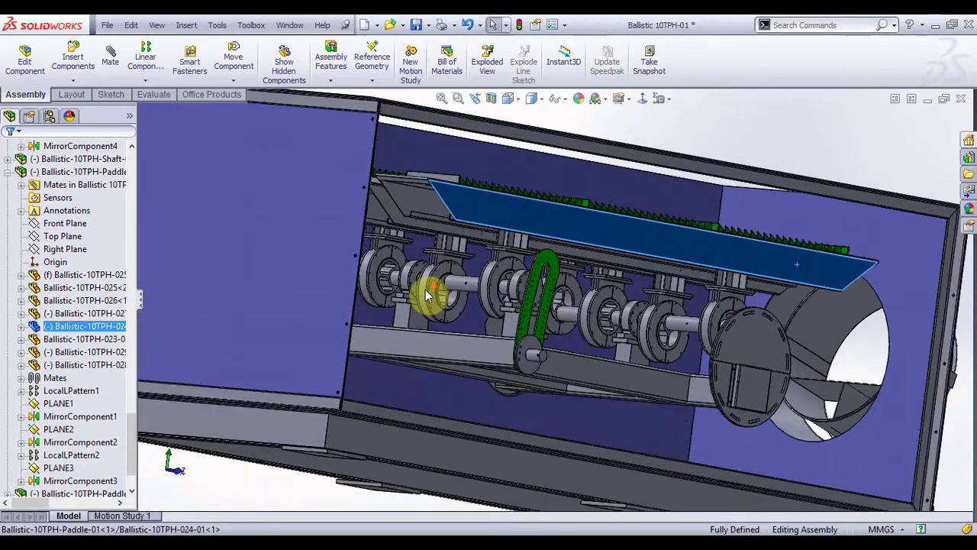
pyautogui.scroll(-3, 524, 277)
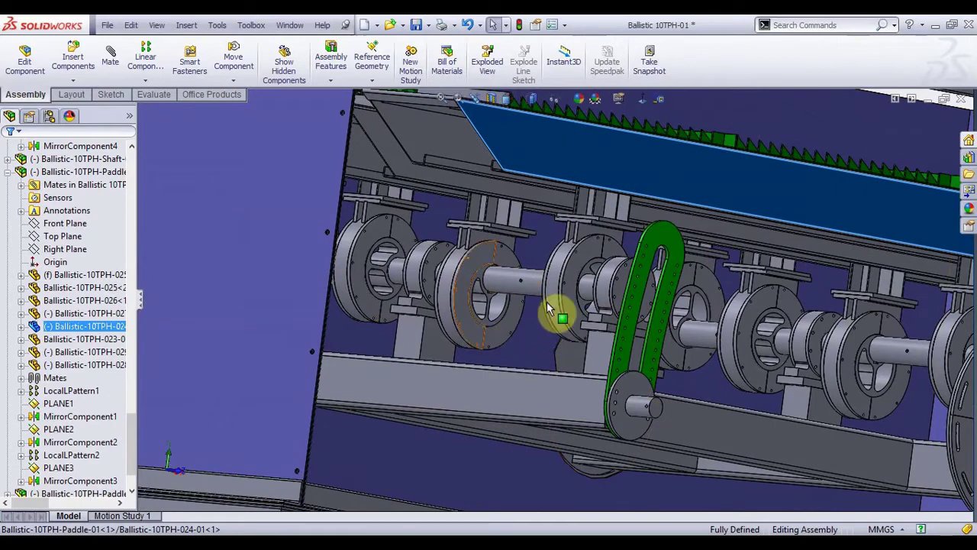
pyautogui.click(759, 422)
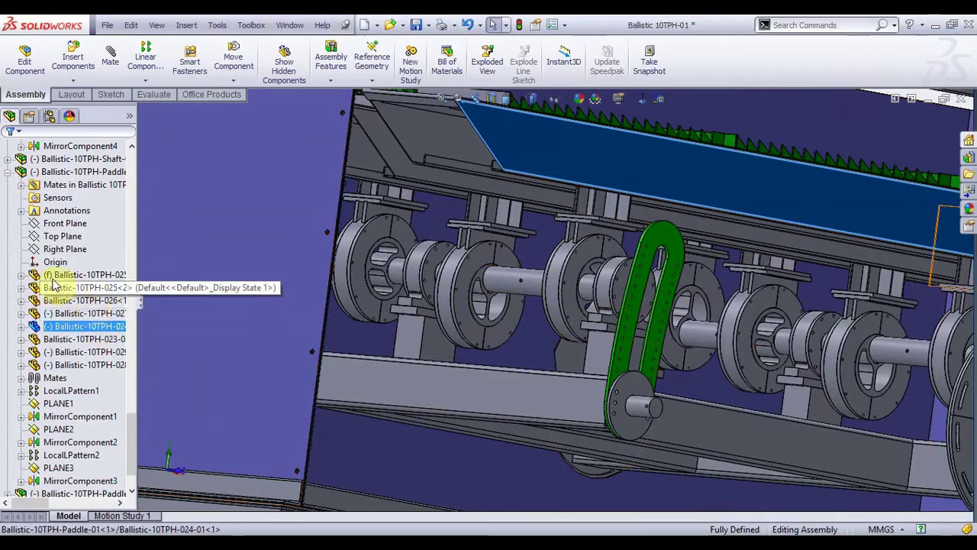
# Scroll the FeatureManager tree to the paddle subassembly and select its fixed (f) component.
pyautogui.scroll(3, 53, 283)
pyautogui.scroll(1, 52, 280)
pyautogui.scroll(3, 52, 275)
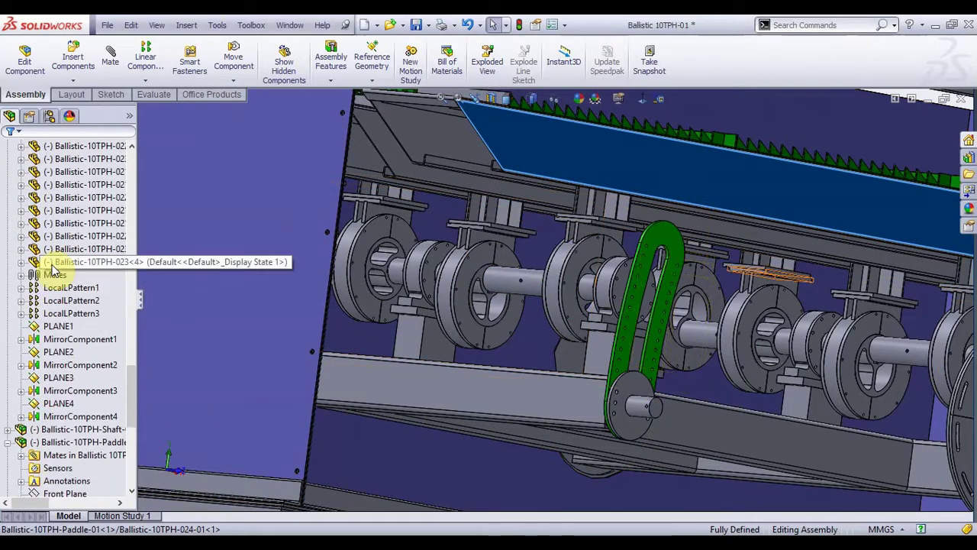
pyautogui.scroll(3, 52, 266)
pyautogui.scroll(3, 52, 266)
pyautogui.scroll(4, 52, 265)
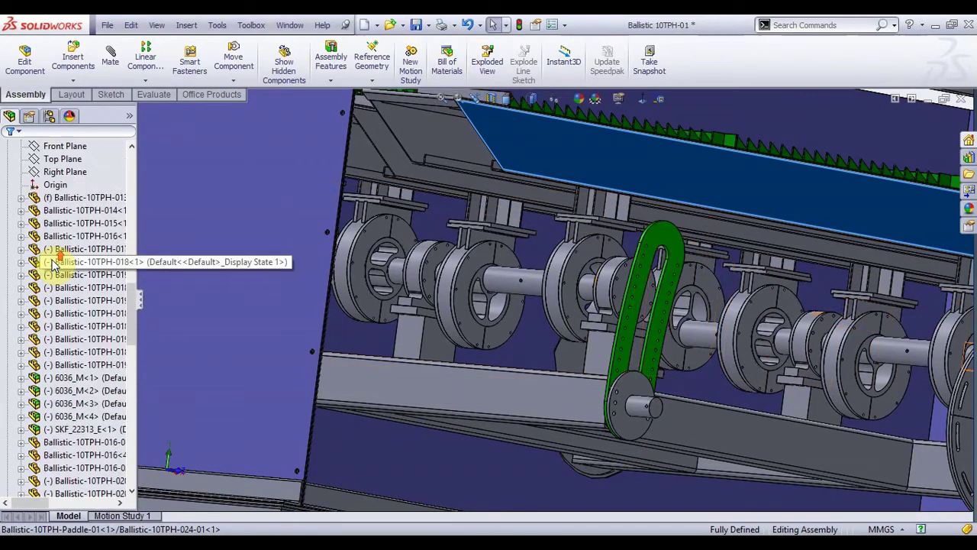
pyautogui.scroll(-1, 52, 265)
pyautogui.scroll(-1, 52, 266)
pyautogui.scroll(-4, 52, 266)
pyautogui.scroll(-3, 52, 265)
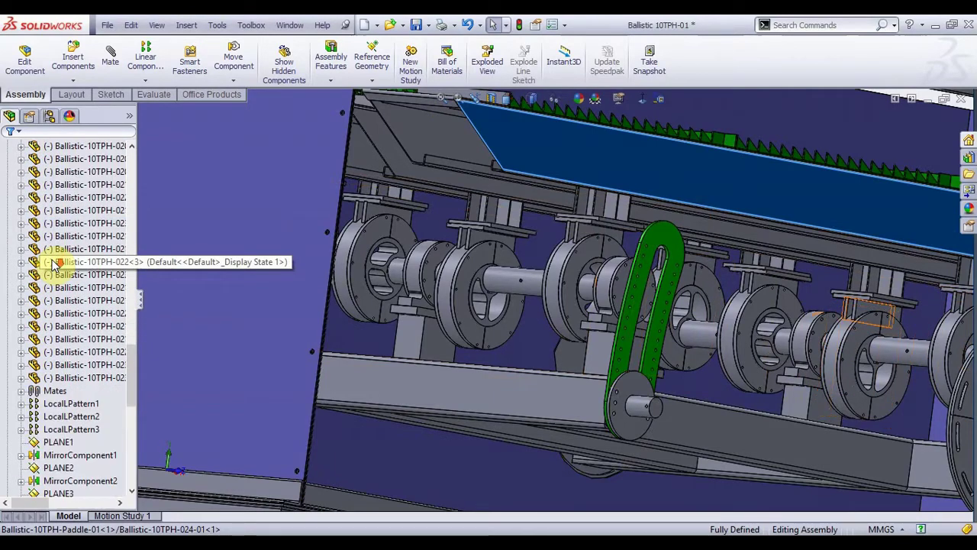
pyautogui.scroll(-1, 52, 266)
pyautogui.scroll(-3, 51, 266)
pyautogui.scroll(-2, 52, 265)
pyautogui.scroll(-4, 52, 266)
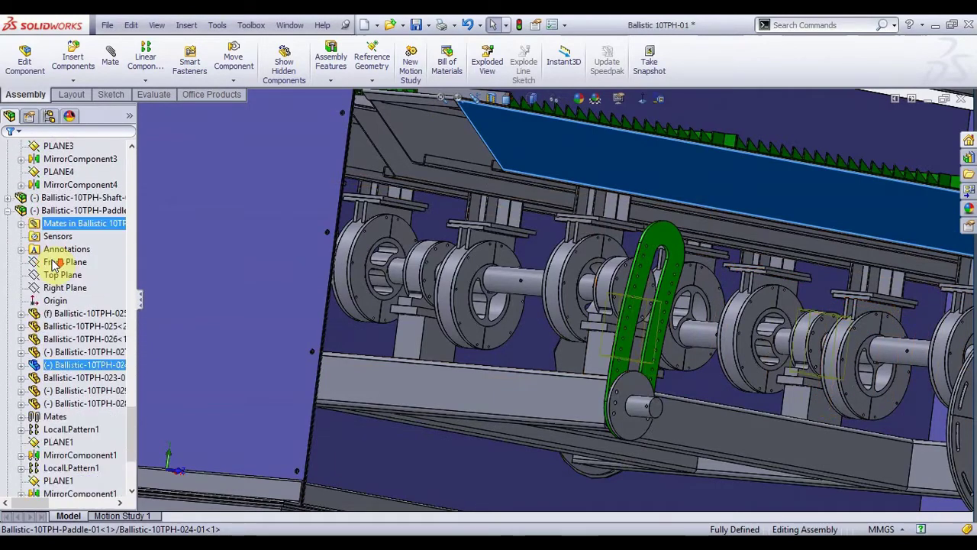
pyautogui.keyDown('ctrl'); pyautogui.click(80, 352); pyautogui.keyUp('ctrl')
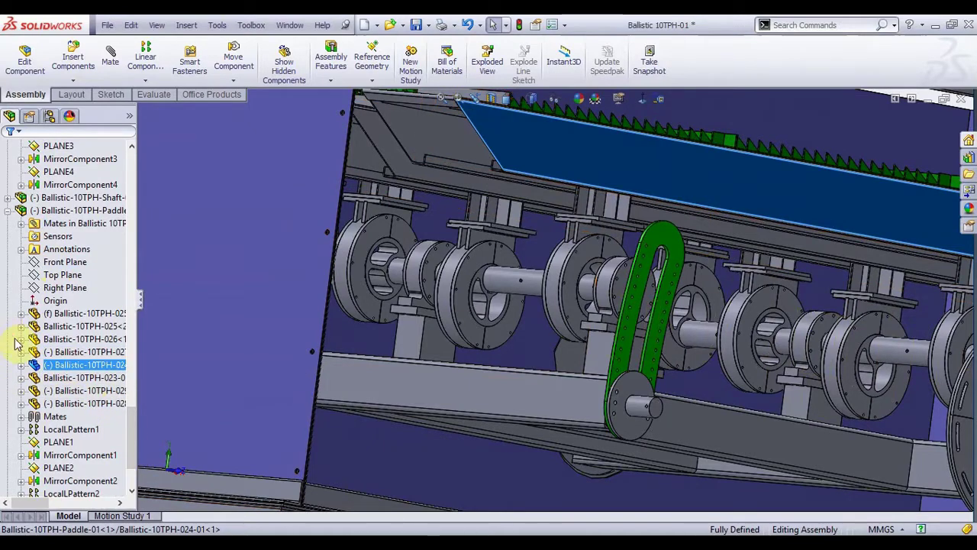
pyautogui.click(60, 367)
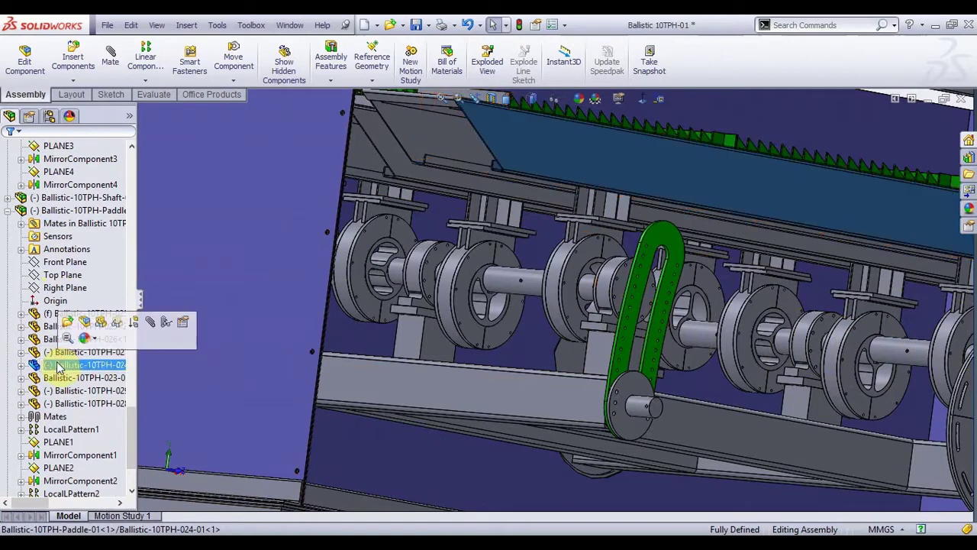
# Hide the fixed paddle component, use Ballistic-10TPH-024-01's toolbar, and briefly highlight MirrorComponent2.
pyautogui.click(101, 325)
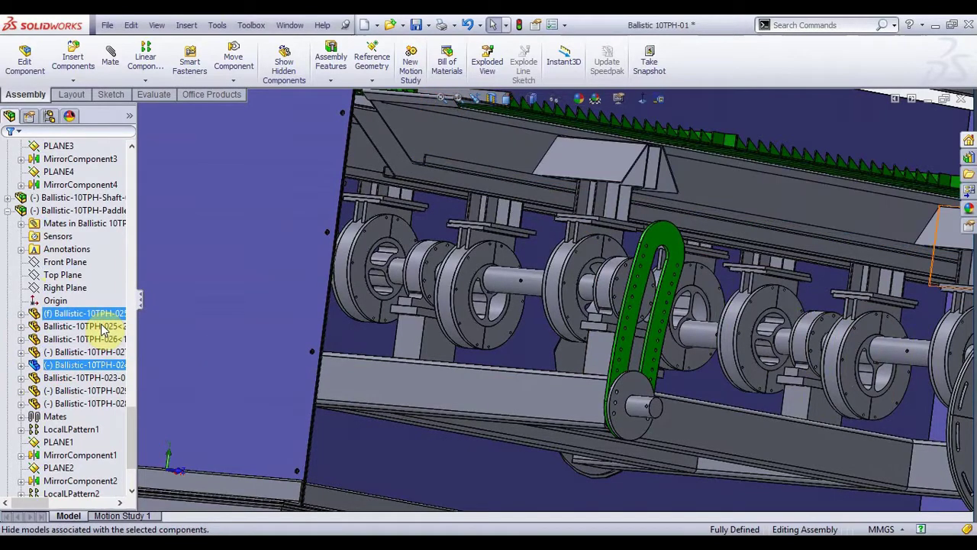
pyautogui.rightClick(84, 364)
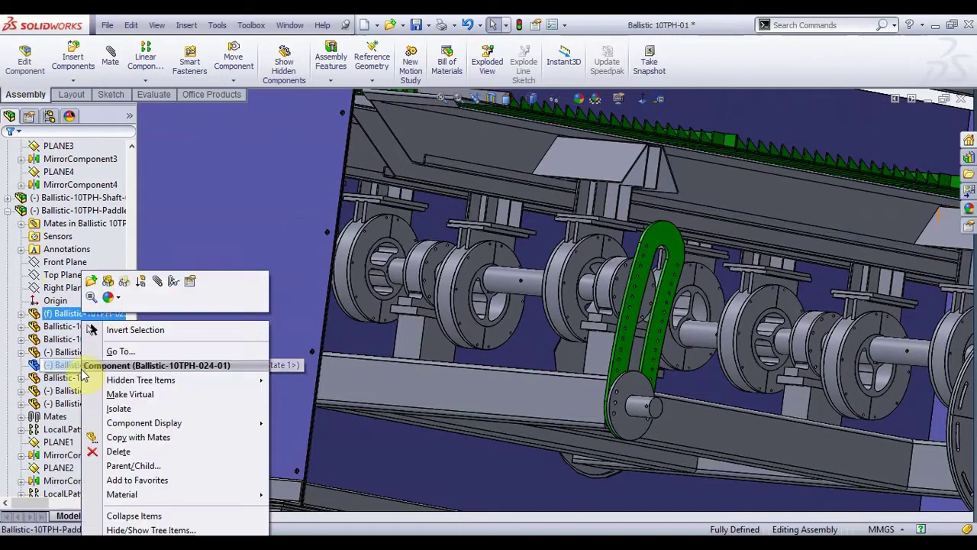
pyautogui.click(109, 281)
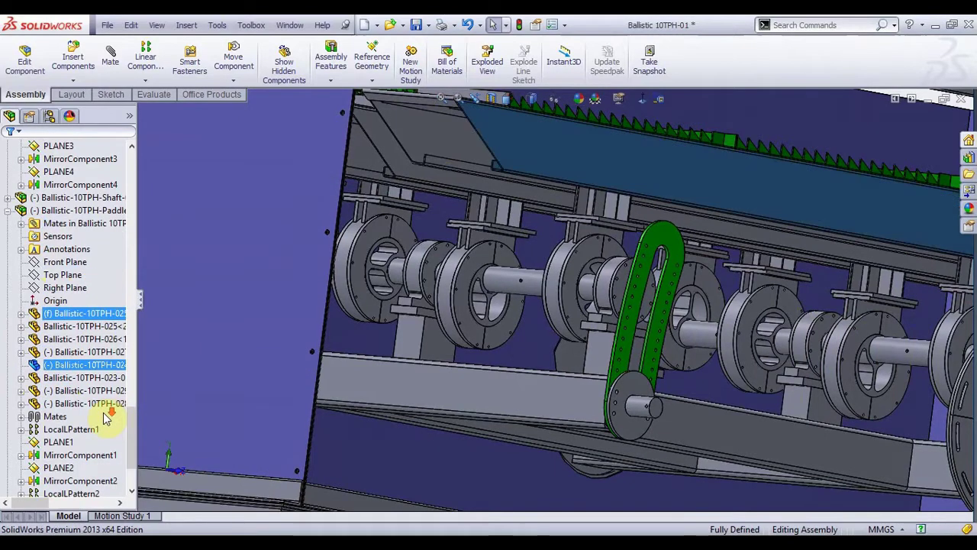
pyautogui.scroll(-3, 122, 435)
pyautogui.click(109, 390)
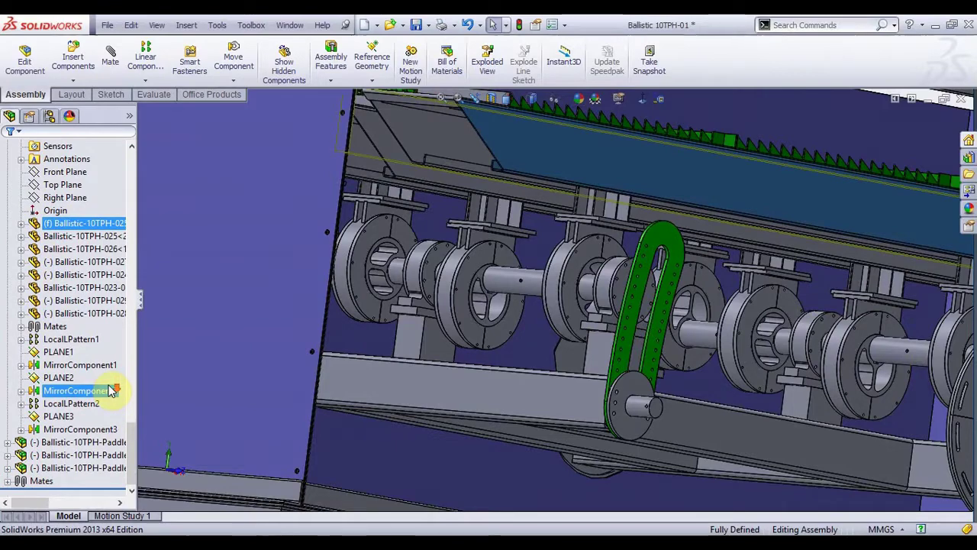
pyautogui.press('Escape')
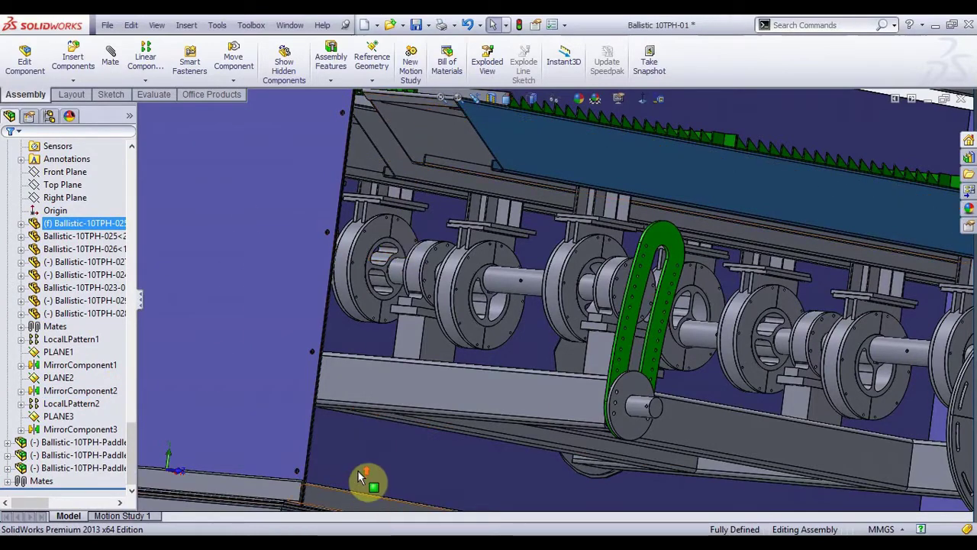
# Zoom out to the whole enclosure and scroll the tree up toward Ballistic-10TPH-003.
pyautogui.scroll(2, 365, 478)
pyautogui.scroll(2, 367, 480)
pyautogui.scroll(2, 369, 483)
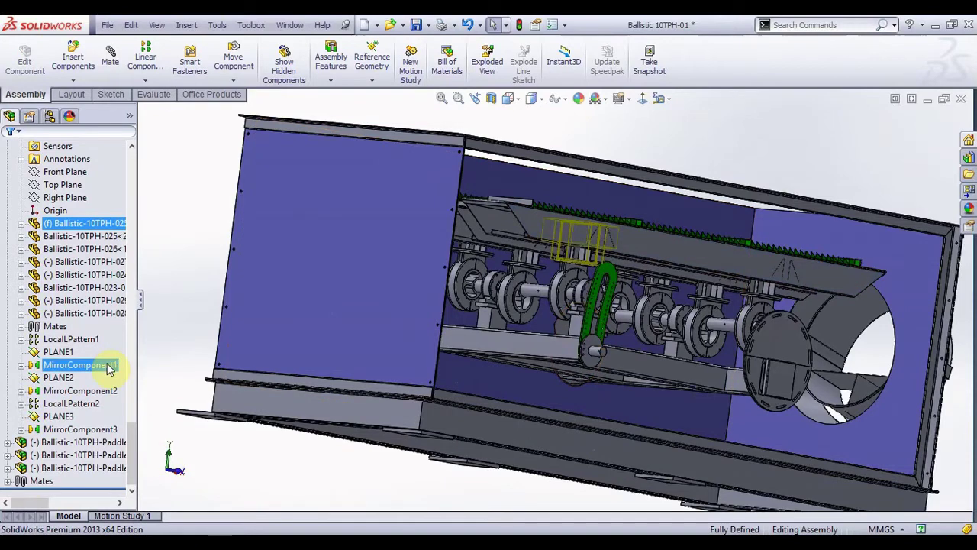
pyautogui.moveTo(109, 368); pyautogui.dragTo(110, 368)
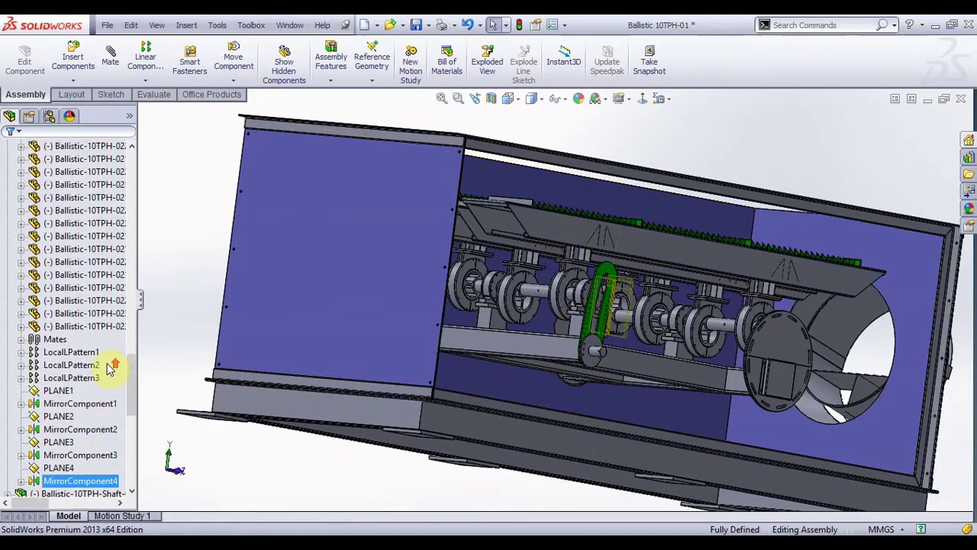
pyautogui.scroll(3, 109, 368)
pyautogui.scroll(3, 109, 368)
pyautogui.scroll(3, 109, 368)
pyautogui.scroll(3, 109, 368)
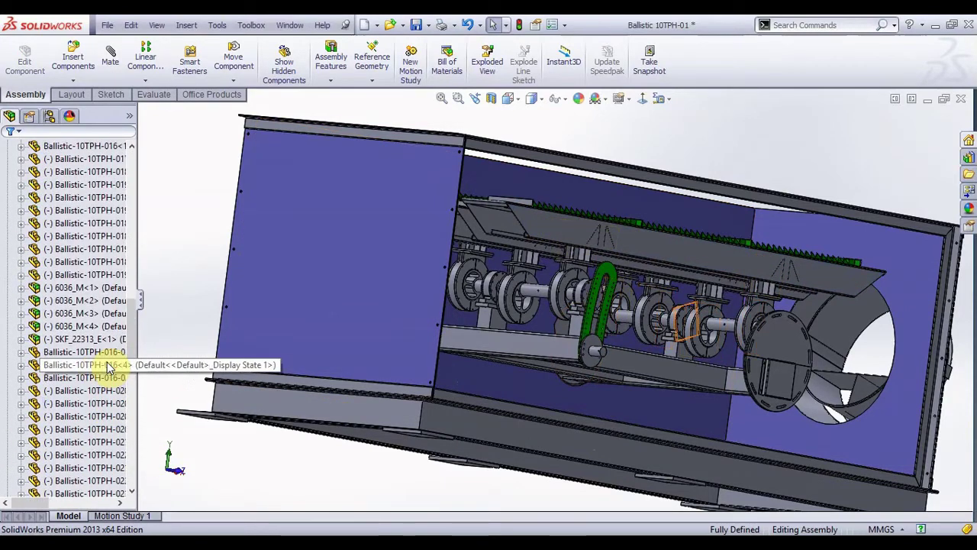
pyautogui.scroll(7, 109, 368)
pyautogui.scroll(4, 109, 368)
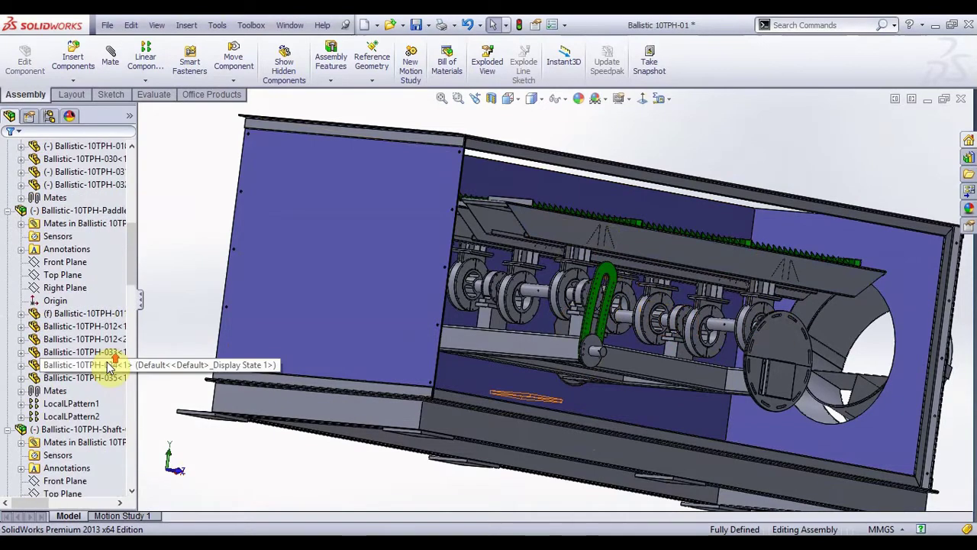
pyautogui.scroll(5, 109, 368)
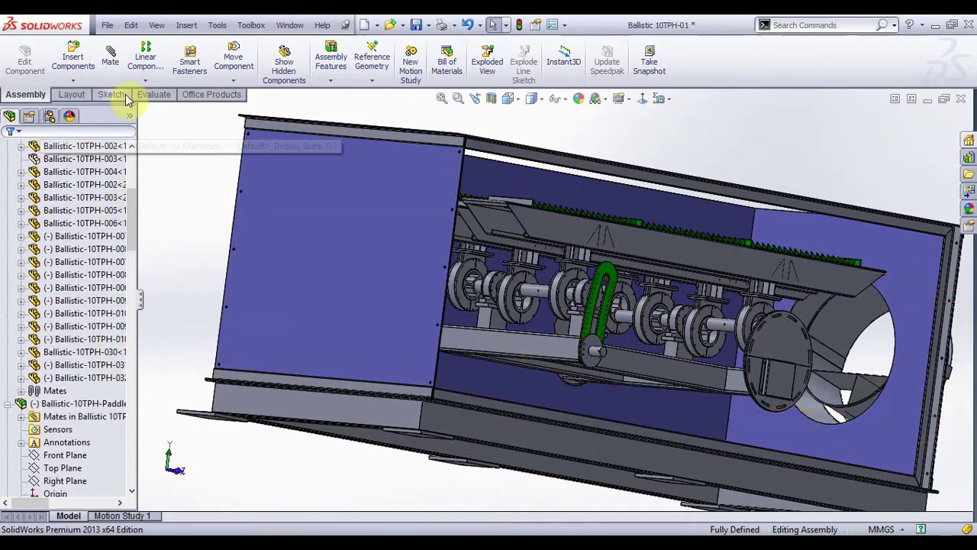
# Show the hidden Ballistic-10TPH-003 side wall again and view the closed box from an angle.
pyautogui.rightClick(89, 161)
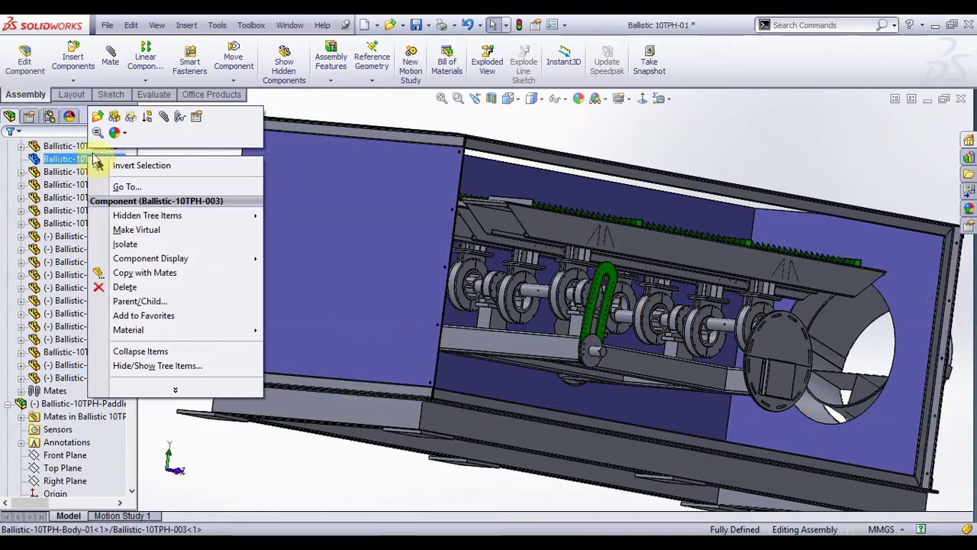
pyautogui.click(111, 121)
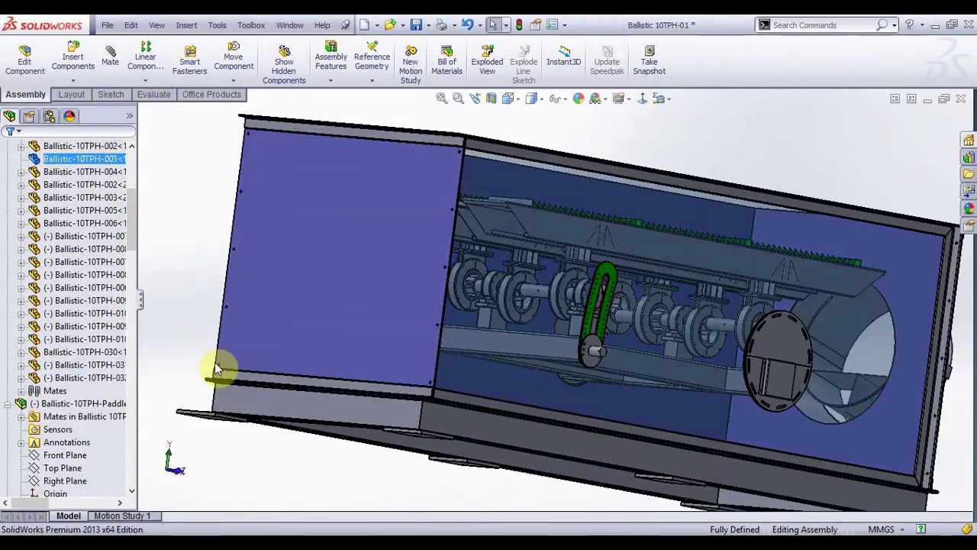
pyautogui.scroll(-2, 469, 247)
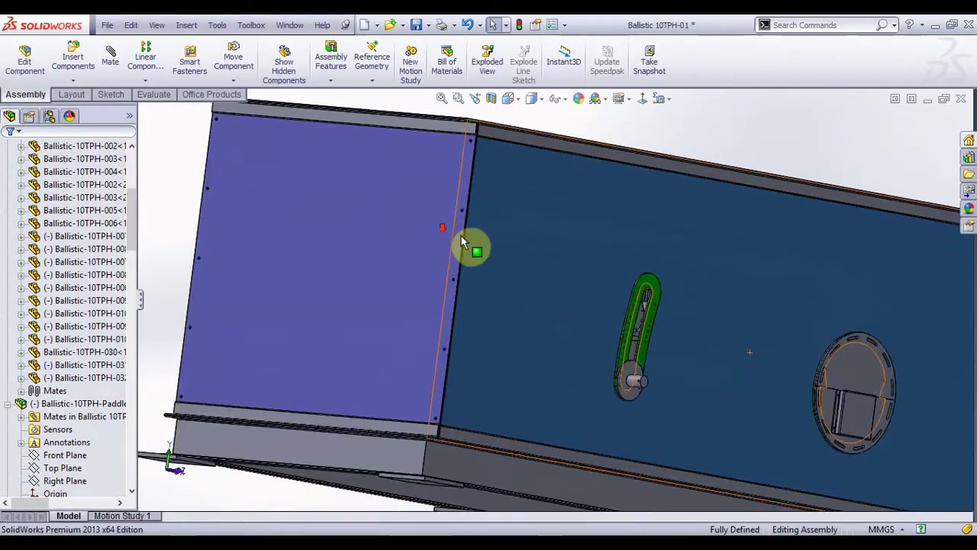
pyautogui.scroll(-2, 481, 248)
pyautogui.scroll(2, 466, 260)
pyautogui.scroll(1, 449, 283)
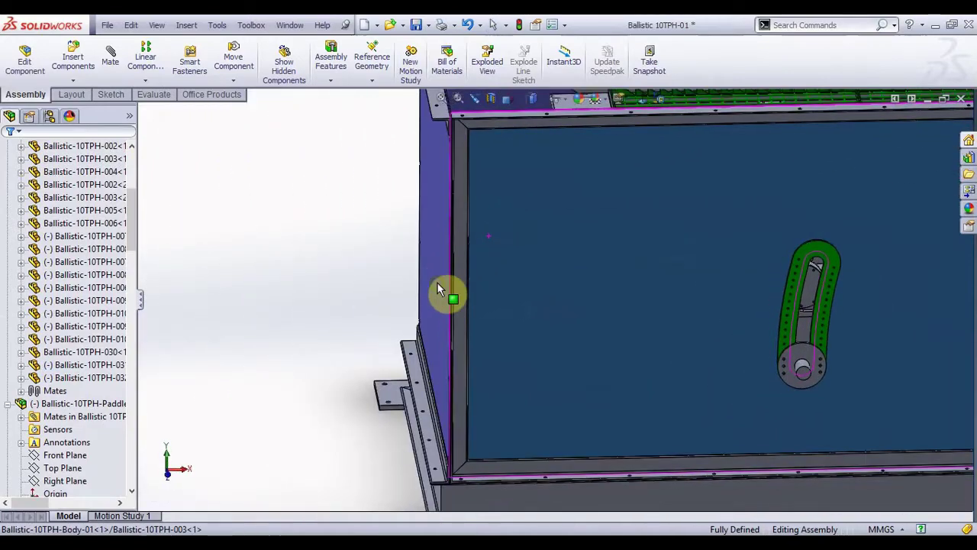
pyautogui.scroll(1, 717, 252)
pyautogui.scroll(2, 739, 233)
pyautogui.scroll(2, 887, 271)
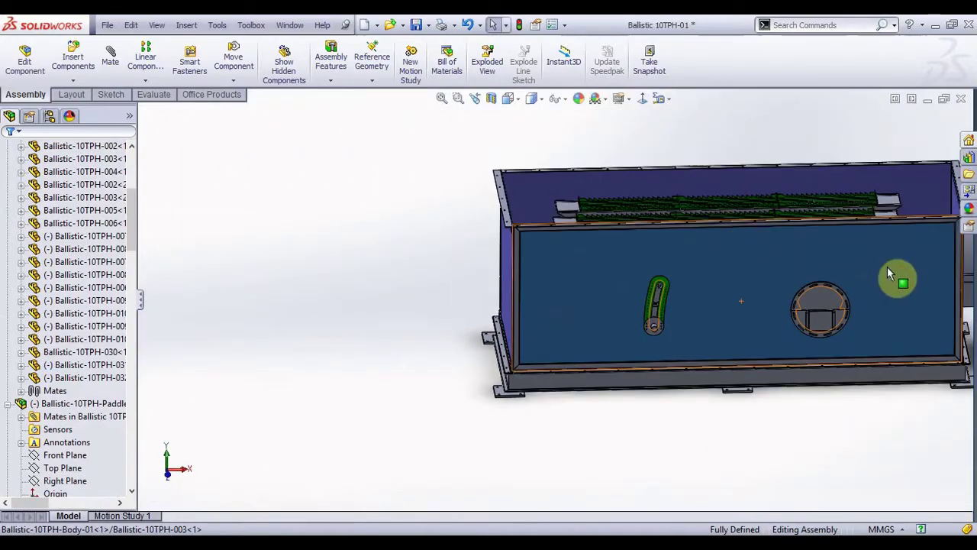
pyautogui.moveTo(829, 283)
pyautogui.mouseDown(button='middle')
pyautogui.moveTo(773, 291)
pyautogui.moveTo(730, 327)
pyautogui.moveTo(786, 353)
pyautogui.moveTo(822, 320)
pyautogui.moveTo(786, 359)
pyautogui.mouseUp(button='middle')
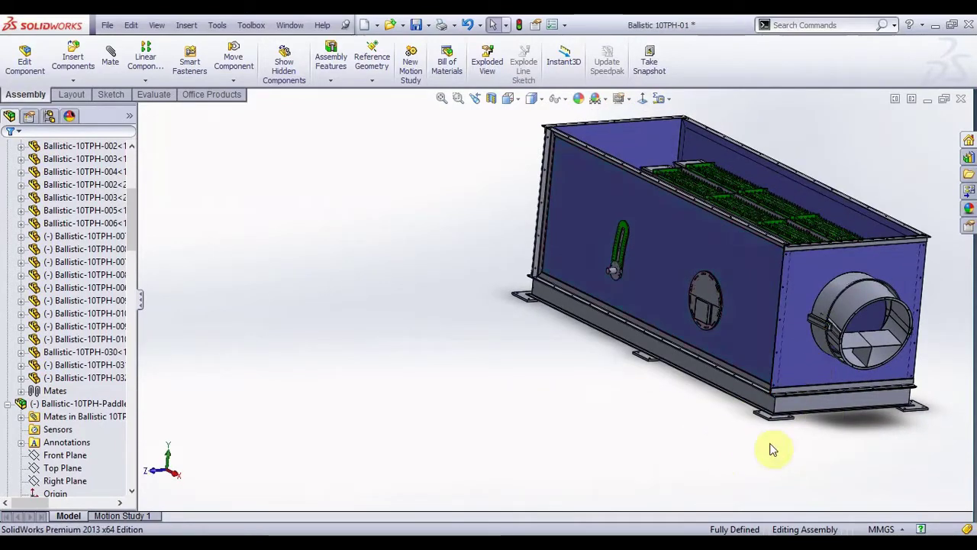
# Orbit the enclosed box to side-on and end-on views, return to isometric, and clear the selection.
pyautogui.moveTo(735, 446)
pyautogui.mouseDown(button='middle')
pyautogui.moveTo(759, 384)
pyautogui.moveTo(849, 414)
pyautogui.moveTo(933, 384)
pyautogui.moveTo(962, 392)
pyautogui.moveTo(968, 448)
pyautogui.moveTo(969, 414)
pyautogui.moveTo(878, 414)
pyautogui.mouseUp(button='middle')
pyautogui.moveTo(741, 353)
pyautogui.mouseDown(button='middle')
pyautogui.moveTo(691, 343)
pyautogui.moveTo(755, 340)
pyautogui.mouseUp(button='middle')
pyautogui.scroll(-3, 654, 305)
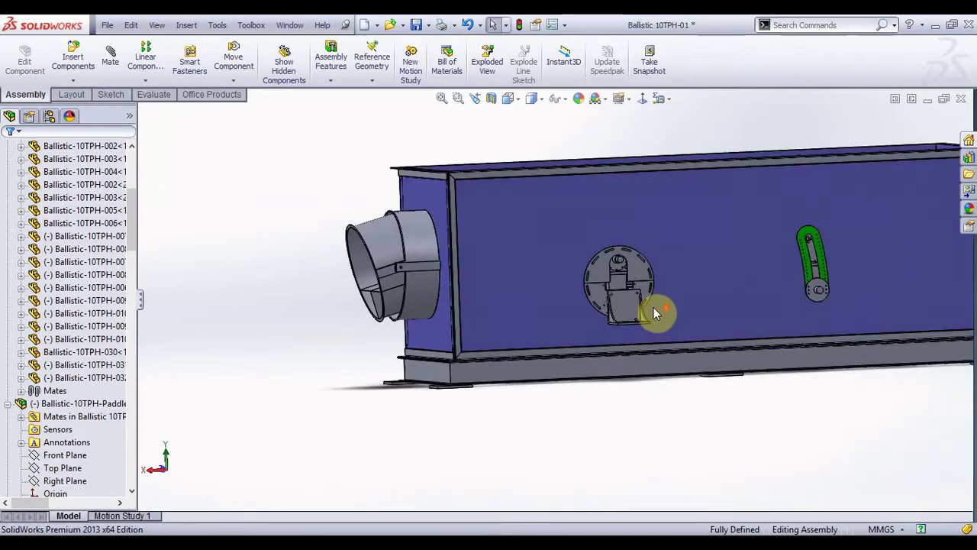
pyautogui.scroll(-2, 648, 321)
pyautogui.hotkey('ctrl', '7')
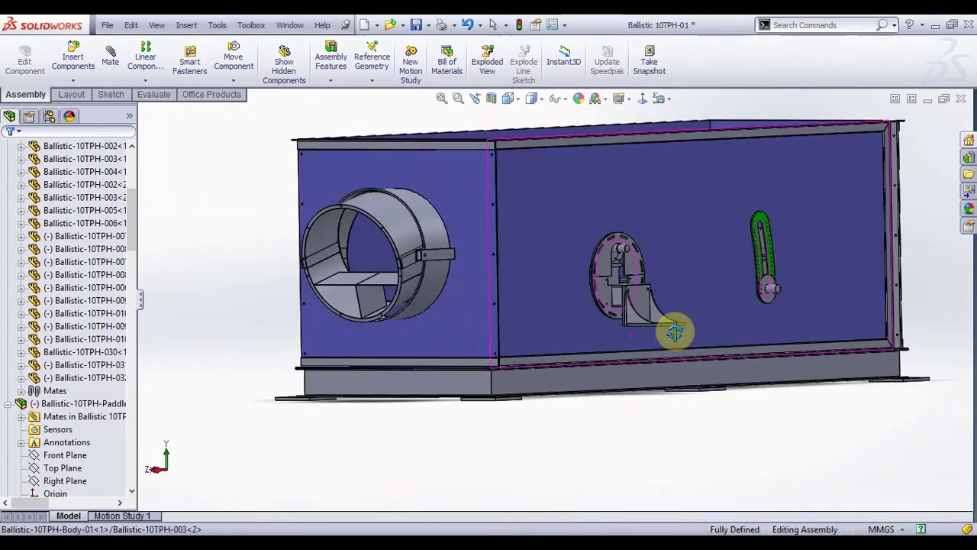
pyautogui.click(644, 444)
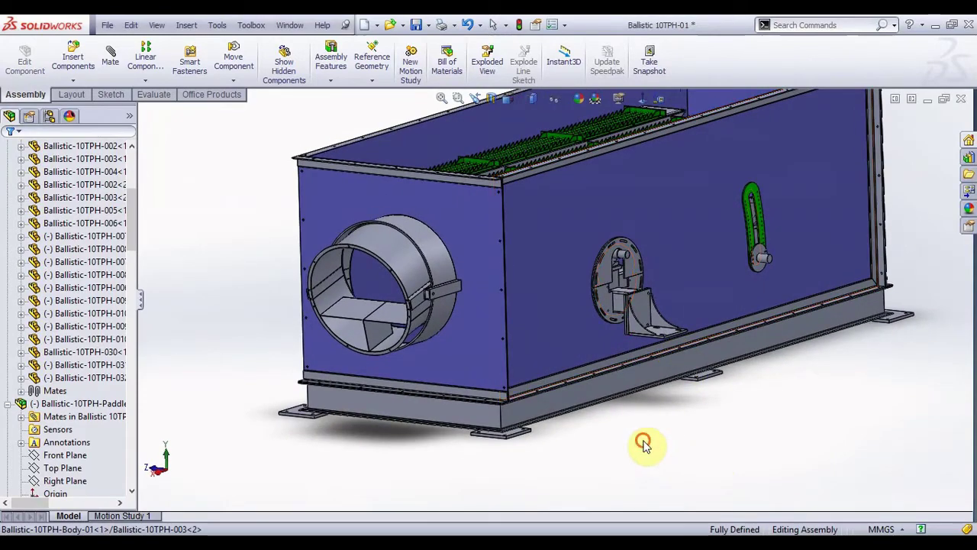